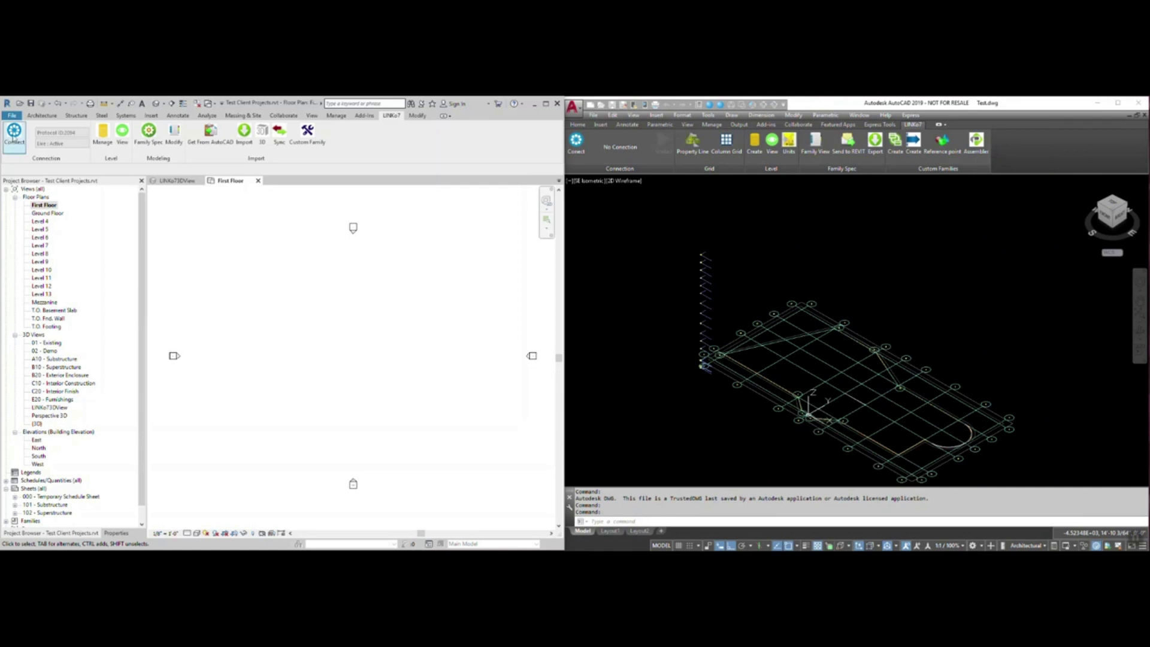
- Create a new LINKo7 connection protocol in Revit linking Test.dwg with the Test Client Projects model
{"action": "left_click", "coordinate": [93, 195]}
{"action": "left_click", "coordinate": [84, 255]}
{"action": "left_click", "coordinate": [593, 240]}
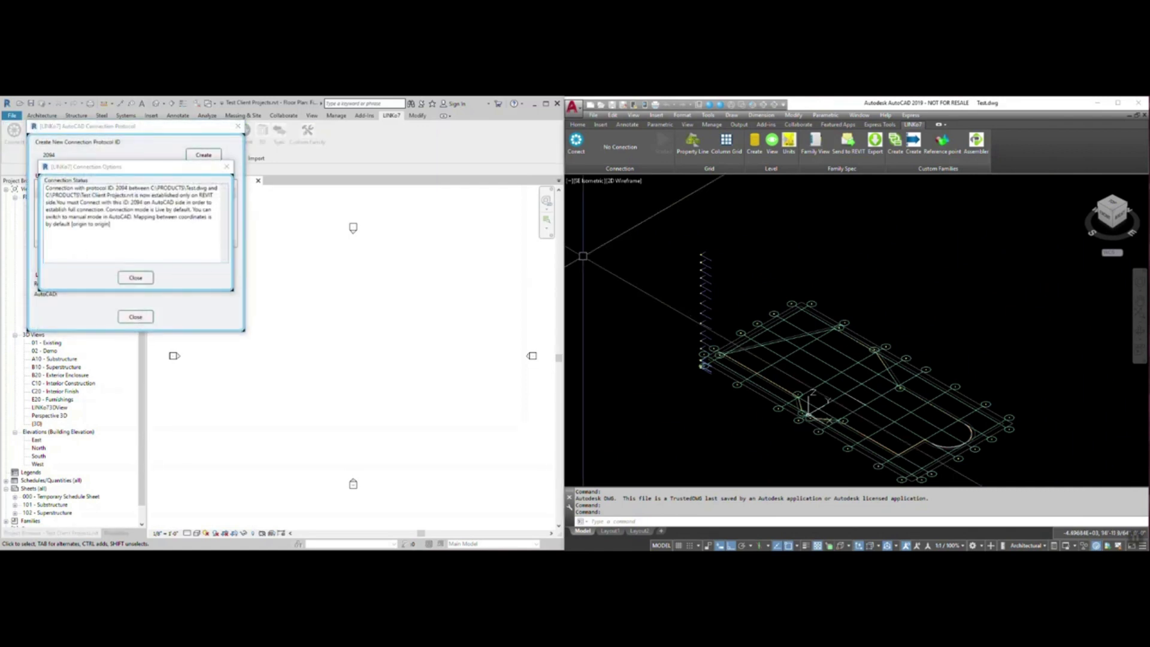
- Connect the AutoCAD drawing to Revit using protocol ID 2094 and close the Revit connection status dialog
{"action": "left_click", "coordinate": [576, 142]}
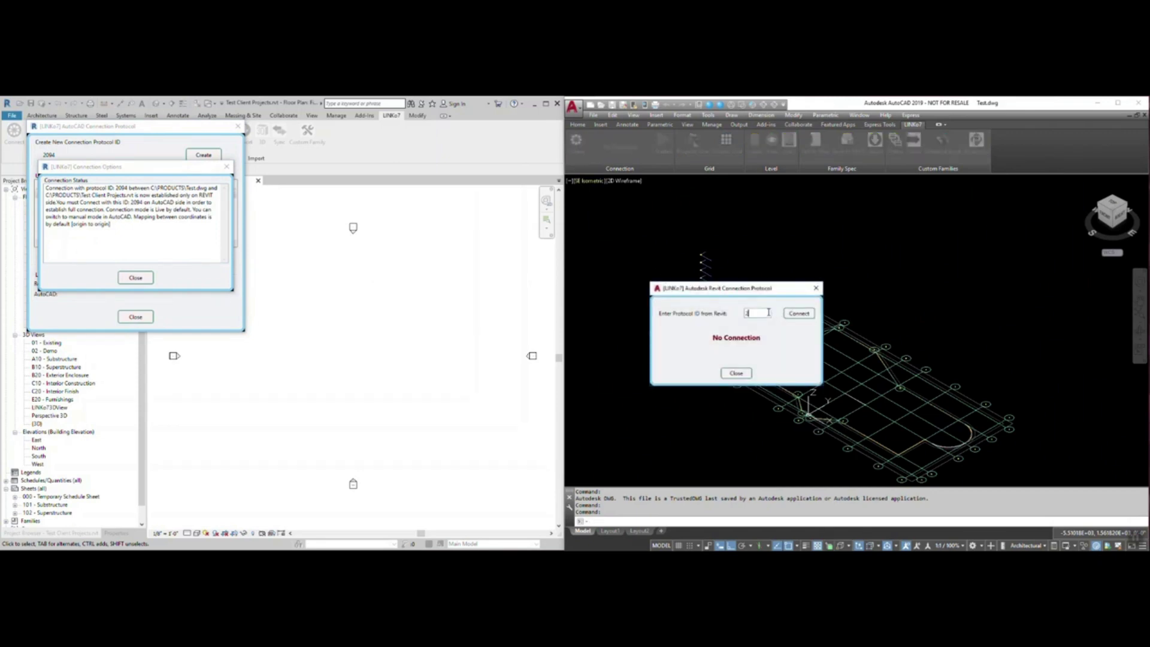
{"action": "type", "text": "2094"}
{"action": "left_click", "coordinate": [799, 313]}
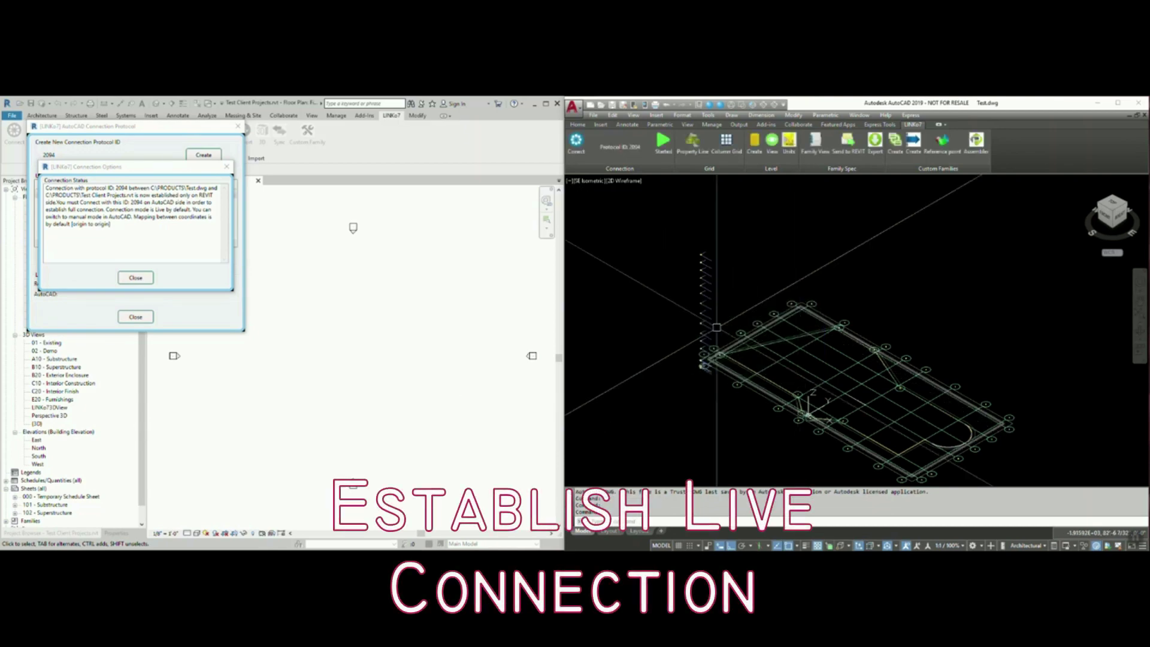
{"action": "left_click", "coordinate": [135, 278]}
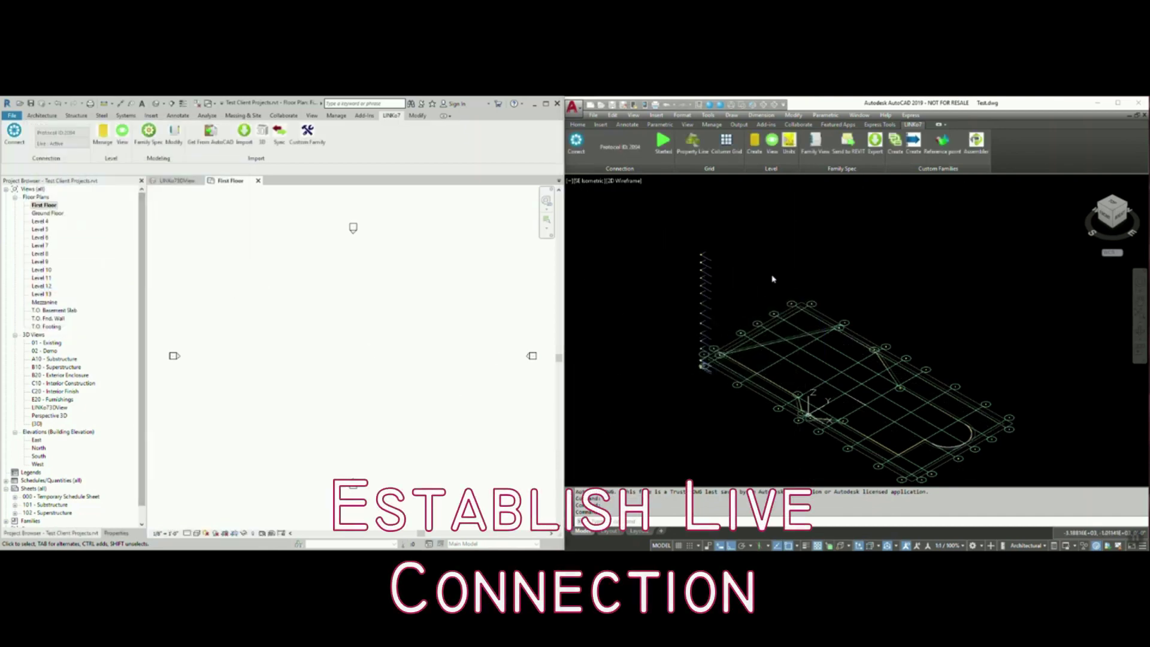
- Send the AutoCAD grid data to Revit, sync it there and show it in the LINKo7 3D view
{"action": "left_click", "coordinate": [849, 149]}
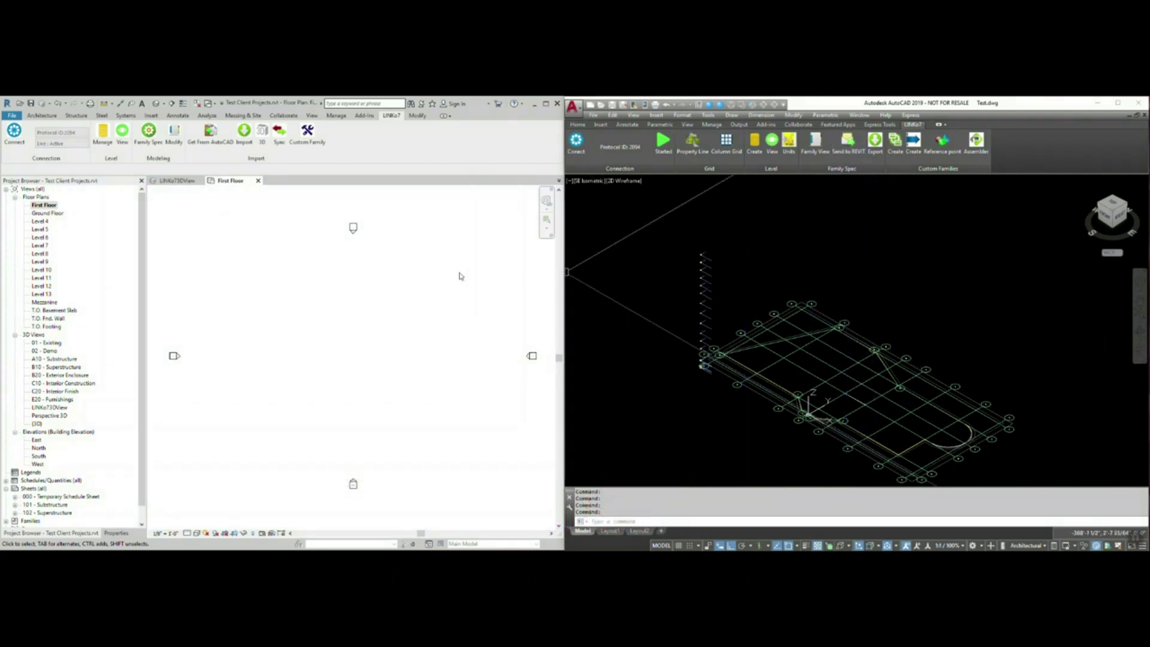
{"action": "left_click", "coordinate": [279, 135]}
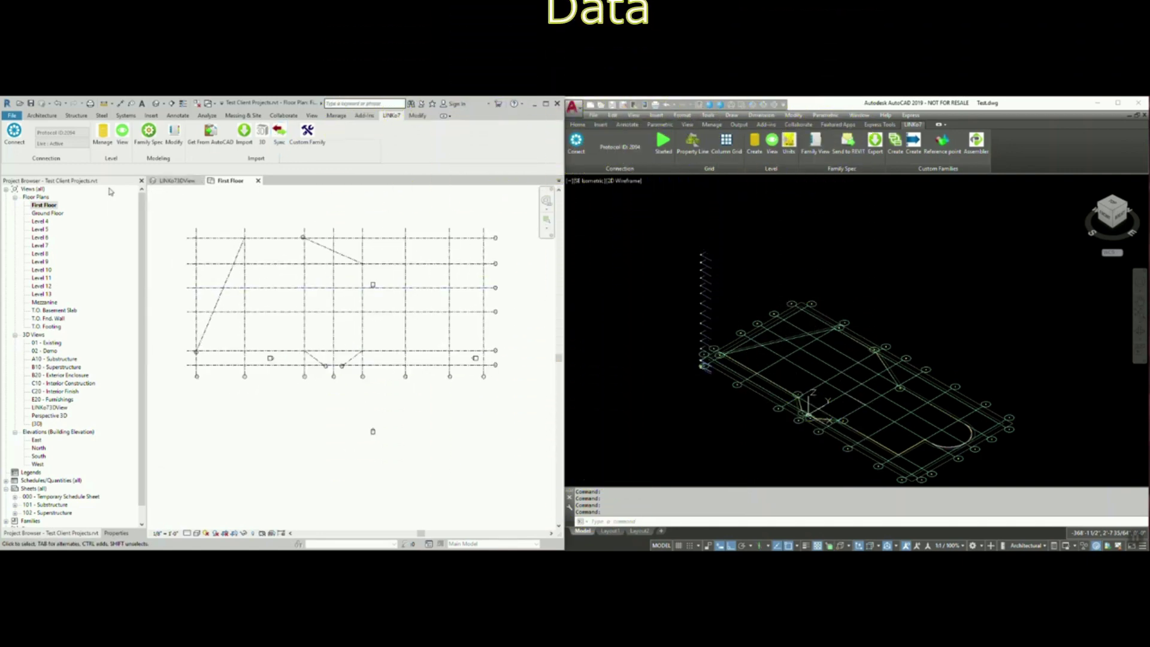
{"action": "left_click", "coordinate": [262, 133]}
{"action": "scroll", "coordinate": [424, 339], "scroll_direction": "down", "scroll_amount": 3}
{"action": "scroll", "coordinate": [250, 359], "scroll_direction": "up", "scroll_amount": 5}
{"action": "scroll", "coordinate": [250, 359], "scroll_direction": "down", "scroll_amount": 3}
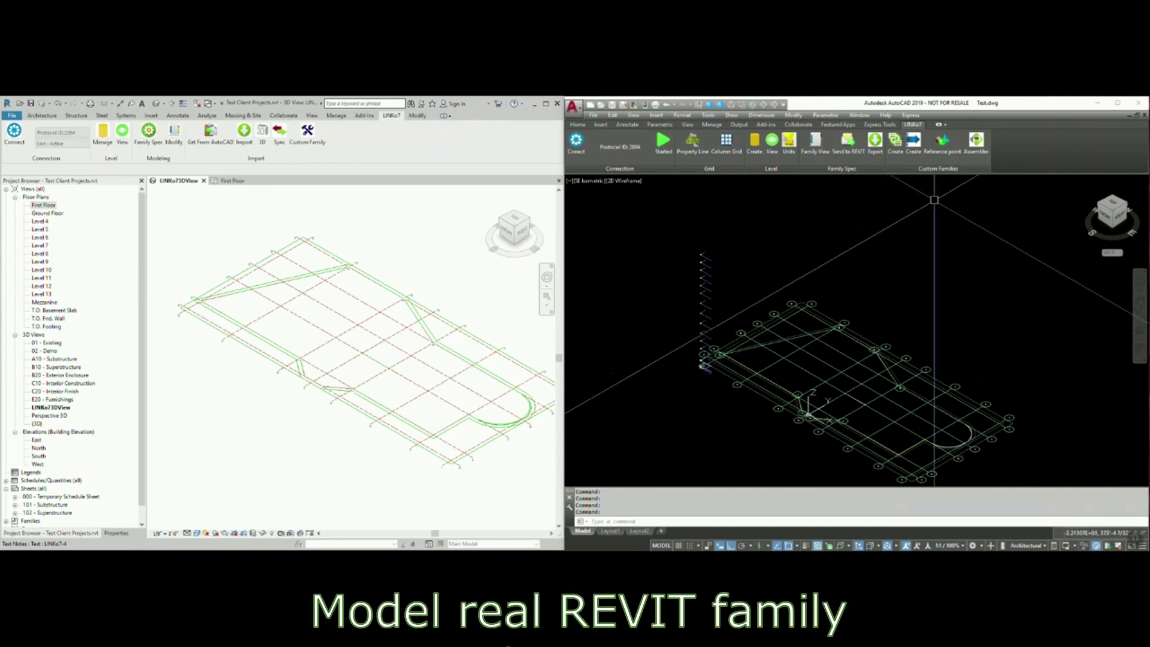
- From the AutoCAD family list, insert 165"x98"x47" footings at the grid intersections on the T.O. Footing level
{"action": "left_click", "coordinate": [816, 144]}
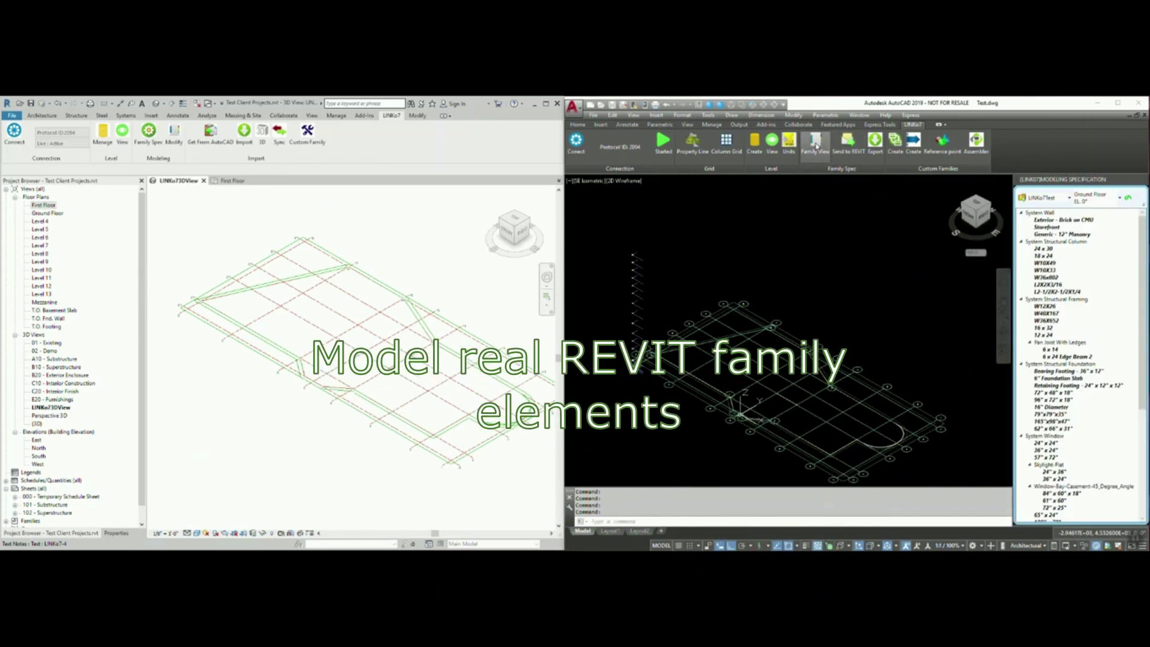
{"action": "scroll", "coordinate": [1088, 305], "scroll_direction": "down", "scroll_amount": 4}
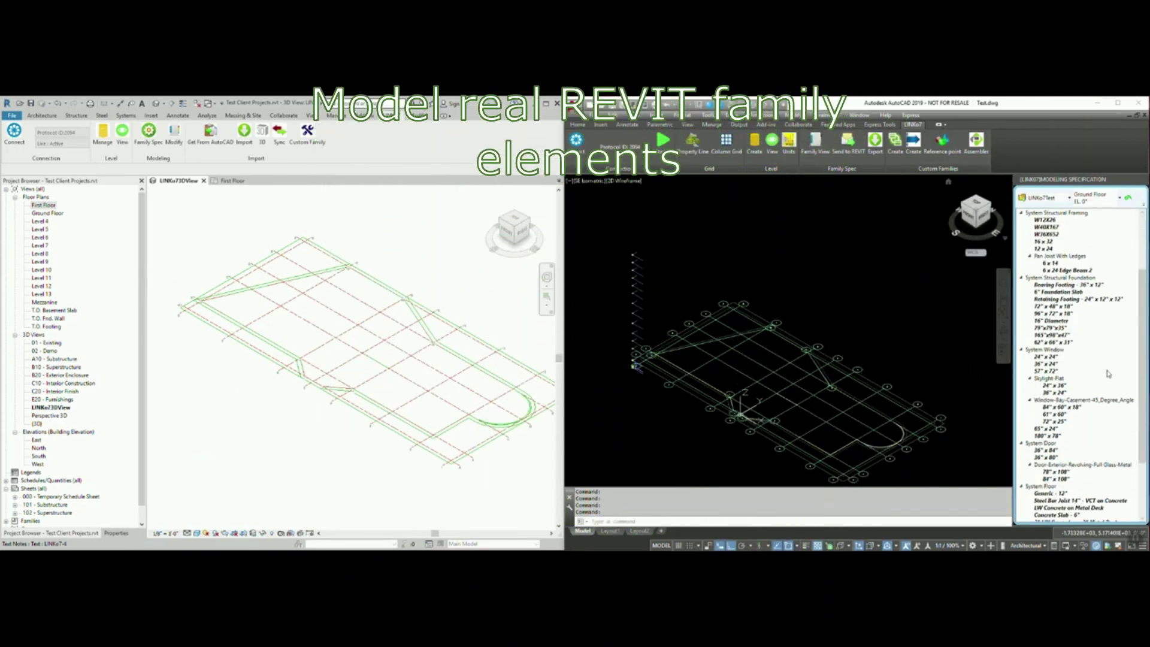
{"action": "left_click", "coordinate": [1119, 198]}
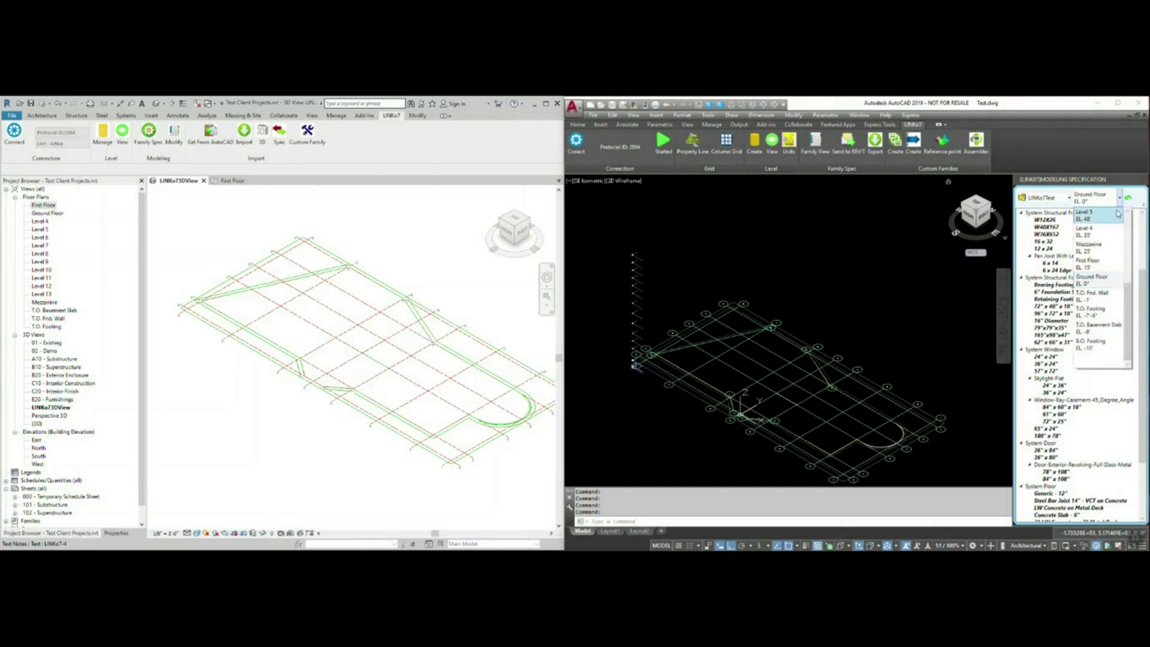
{"action": "left_click", "coordinate": [1106, 314]}
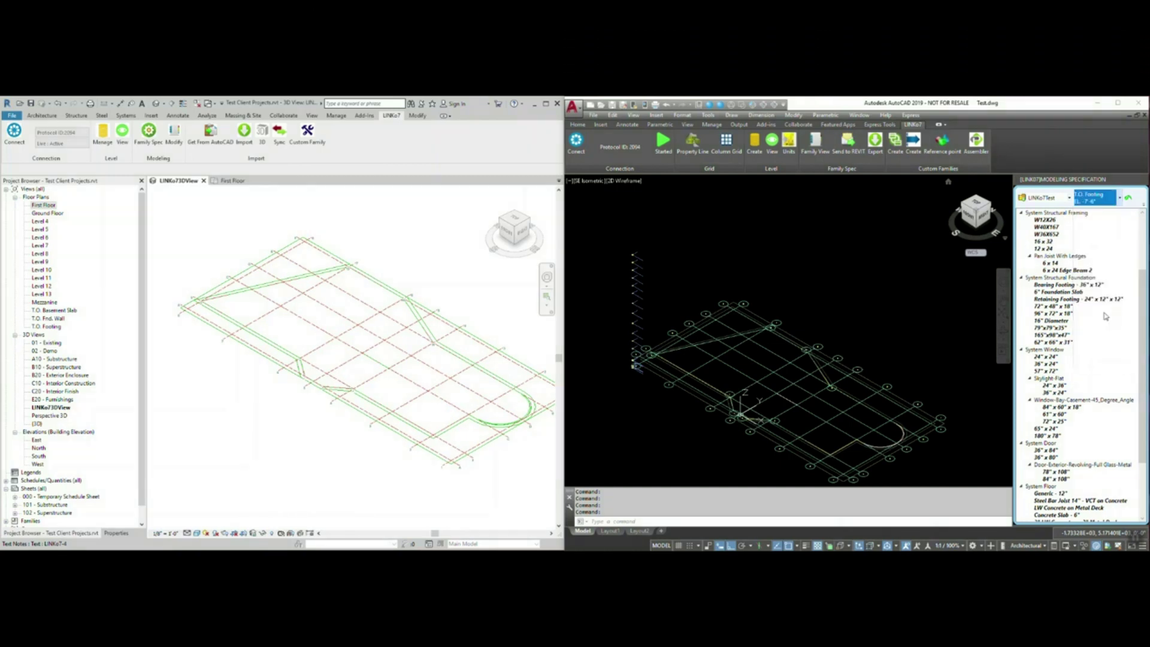
{"action": "left_click", "coordinate": [1051, 334]}
{"action": "right_click", "coordinate": [1052, 336]}
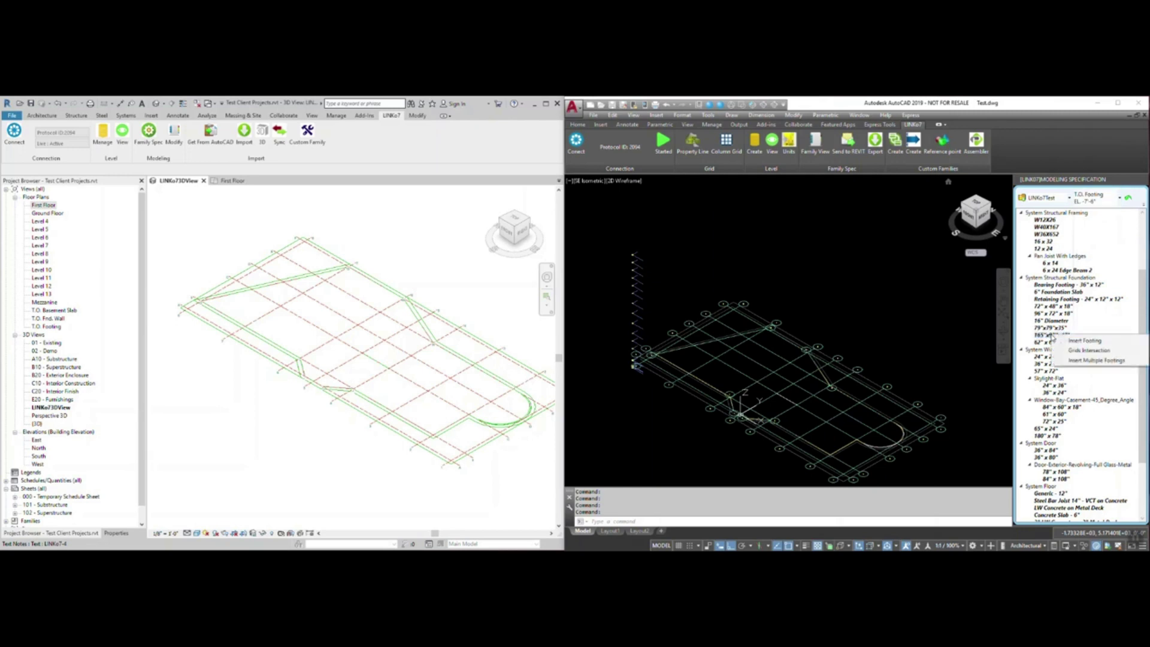
{"action": "left_click", "coordinate": [1089, 350]}
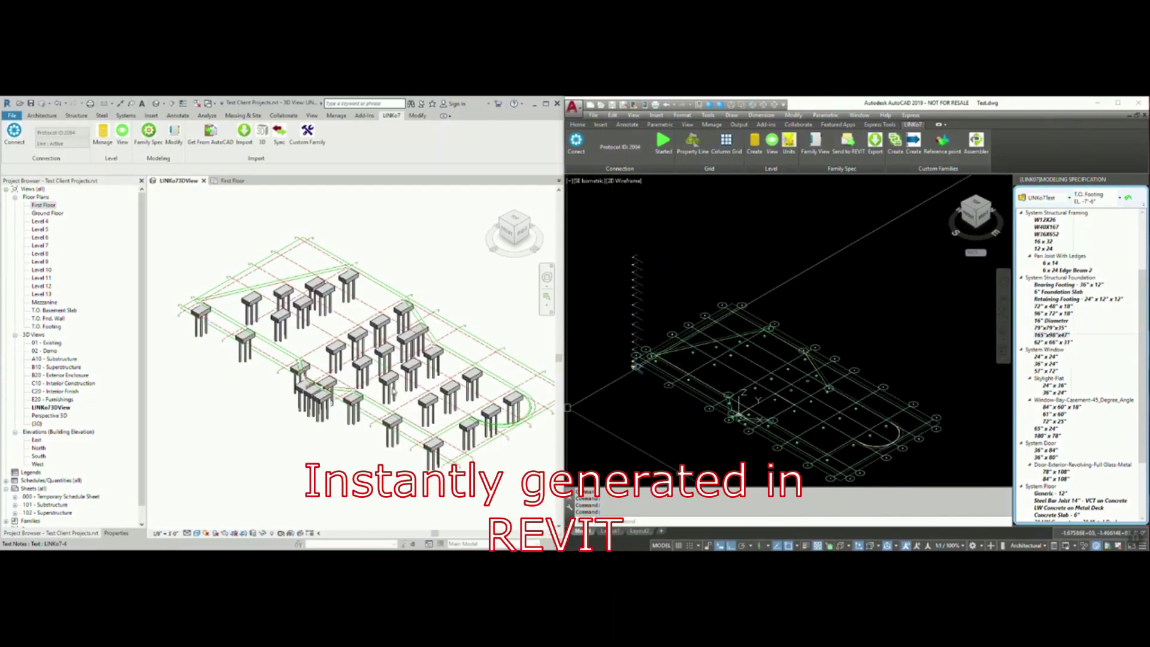
- Insert multiple 24 x 30 structural columns across the building grid with a footing elevation of -7'-6"
{"action": "scroll", "coordinate": [1079, 311], "scroll_direction": "up", "scroll_amount": 3}
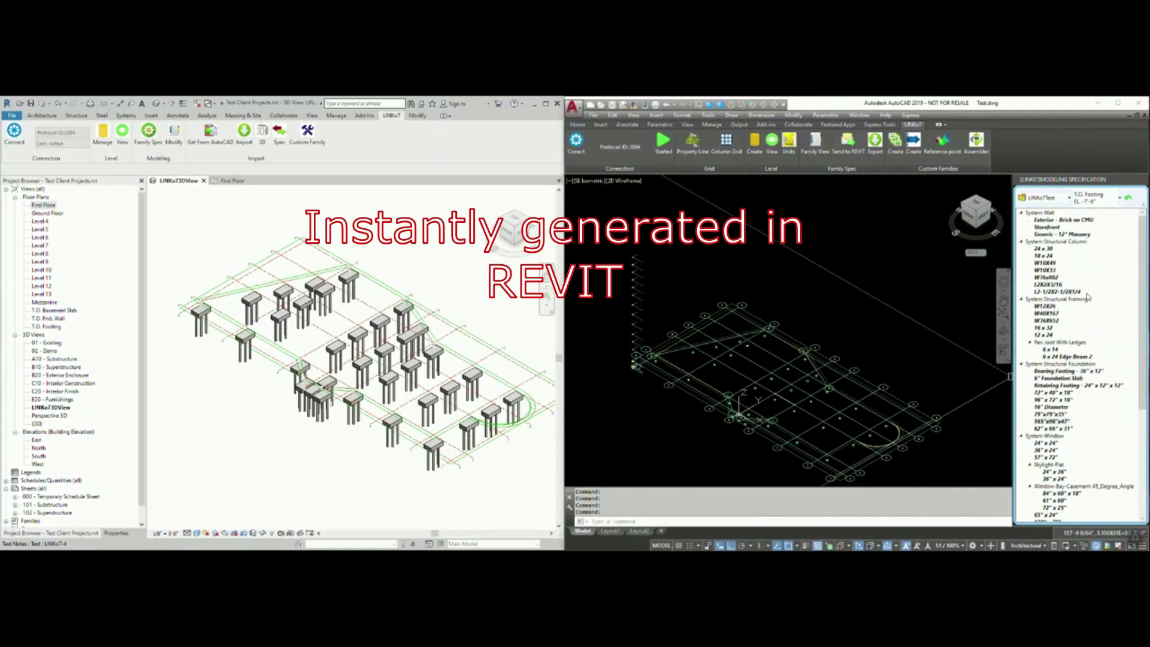
{"action": "right_click", "coordinate": [1065, 251]}
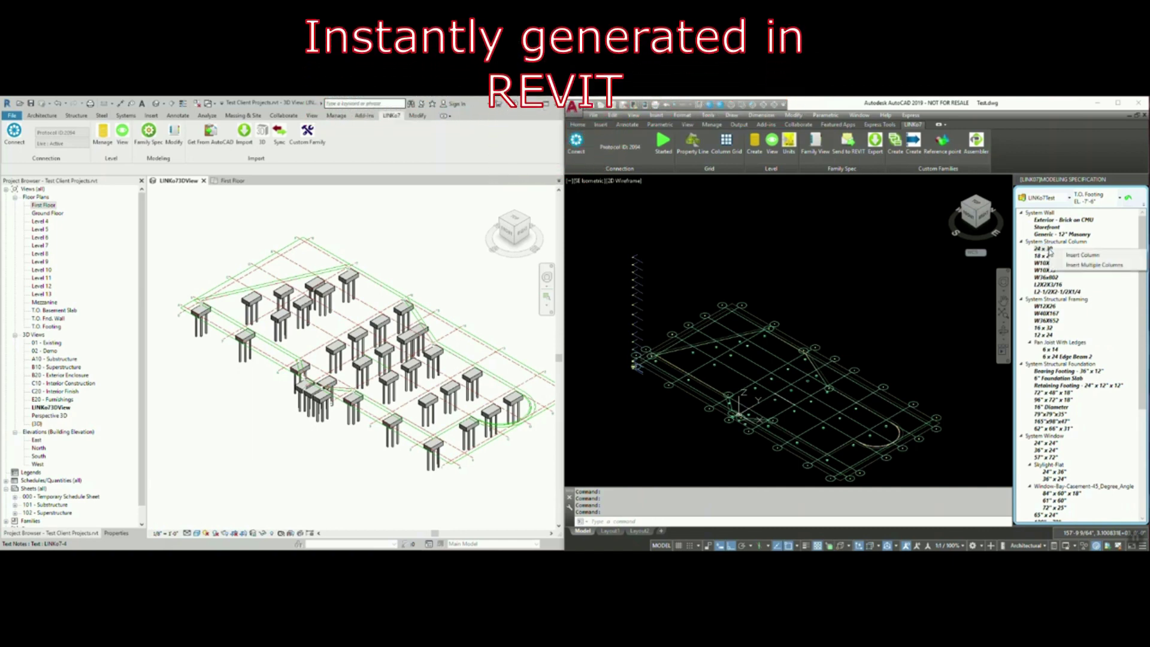
{"action": "left_click", "coordinate": [1072, 264]}
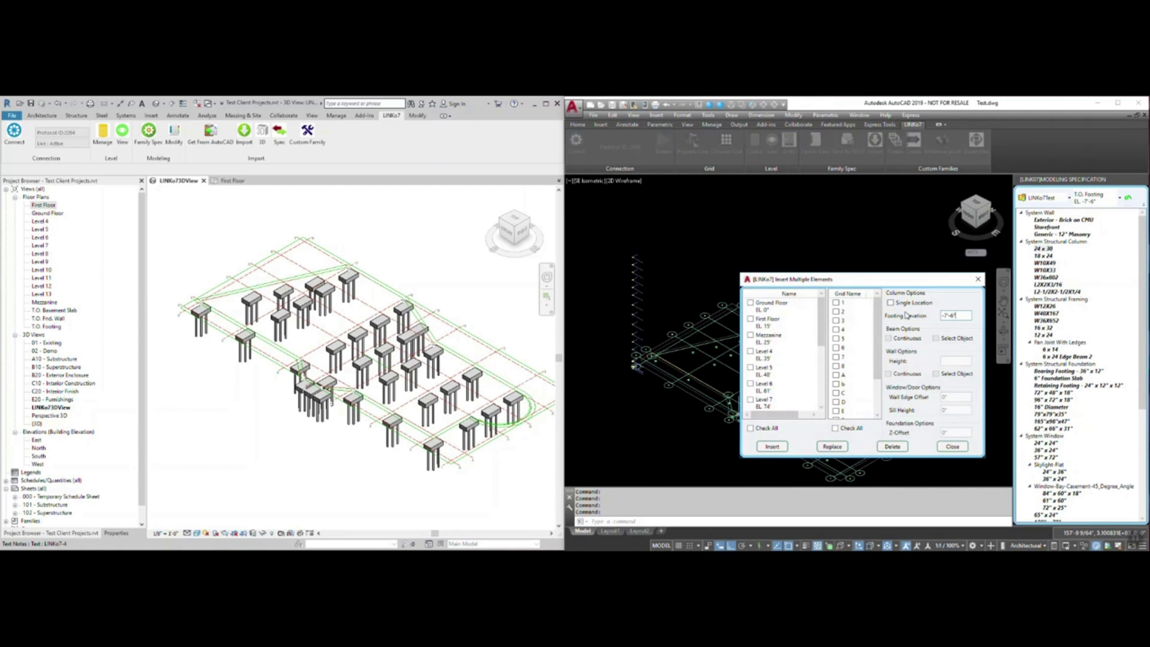
{"action": "left_click", "coordinate": [772, 448]}
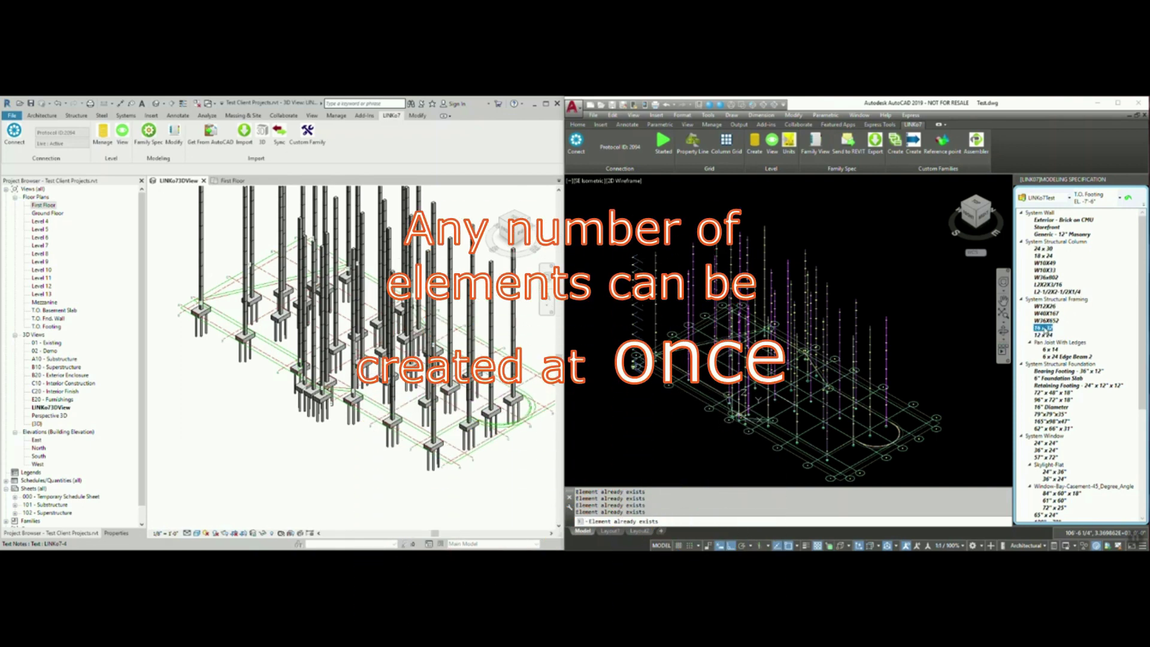
- Insert multiple continuous 16 x 32 beams along the grid lines on all listed levels
{"action": "right_click", "coordinate": [1046, 329]}
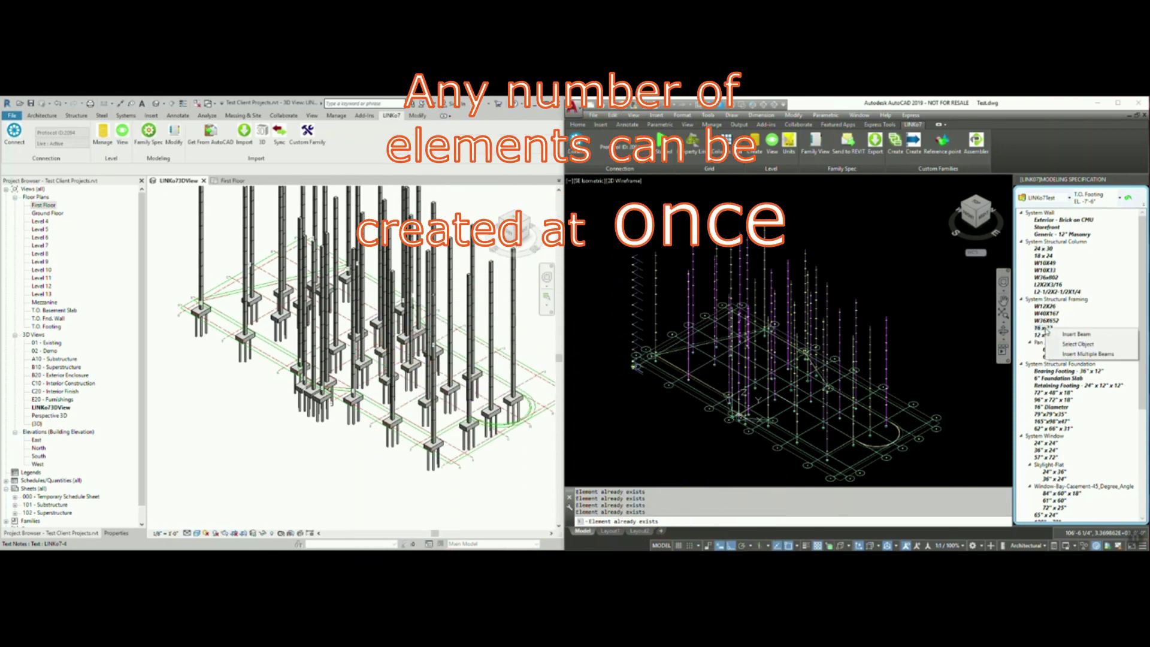
{"action": "left_click", "coordinate": [1079, 354]}
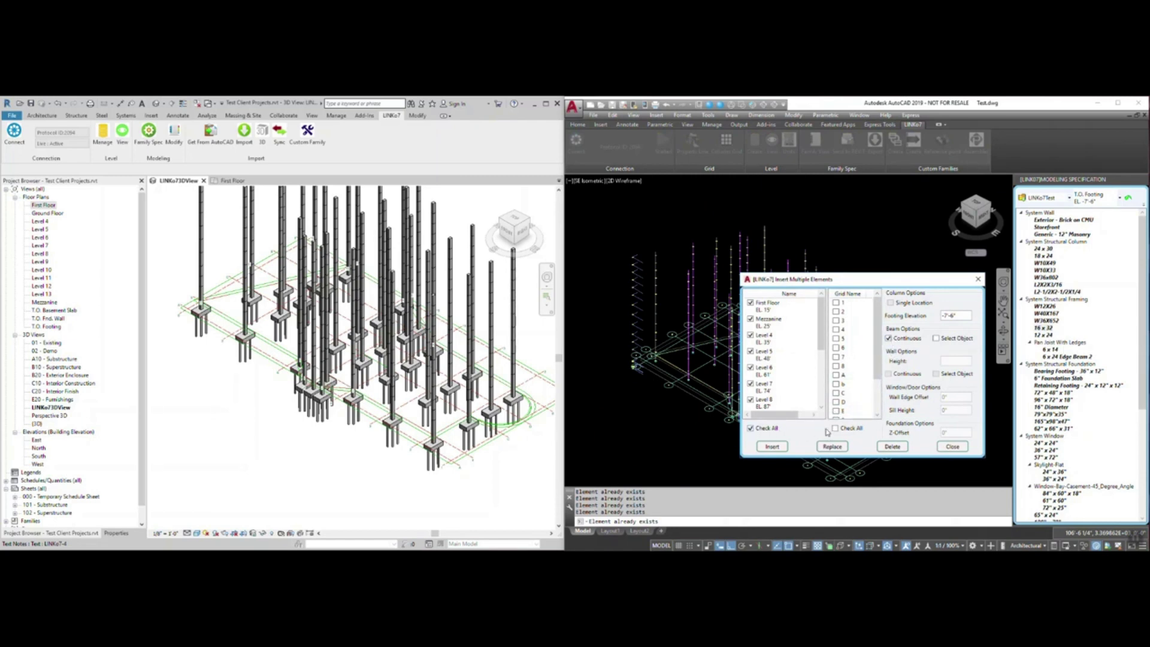
{"action": "left_click", "coordinate": [771, 448]}
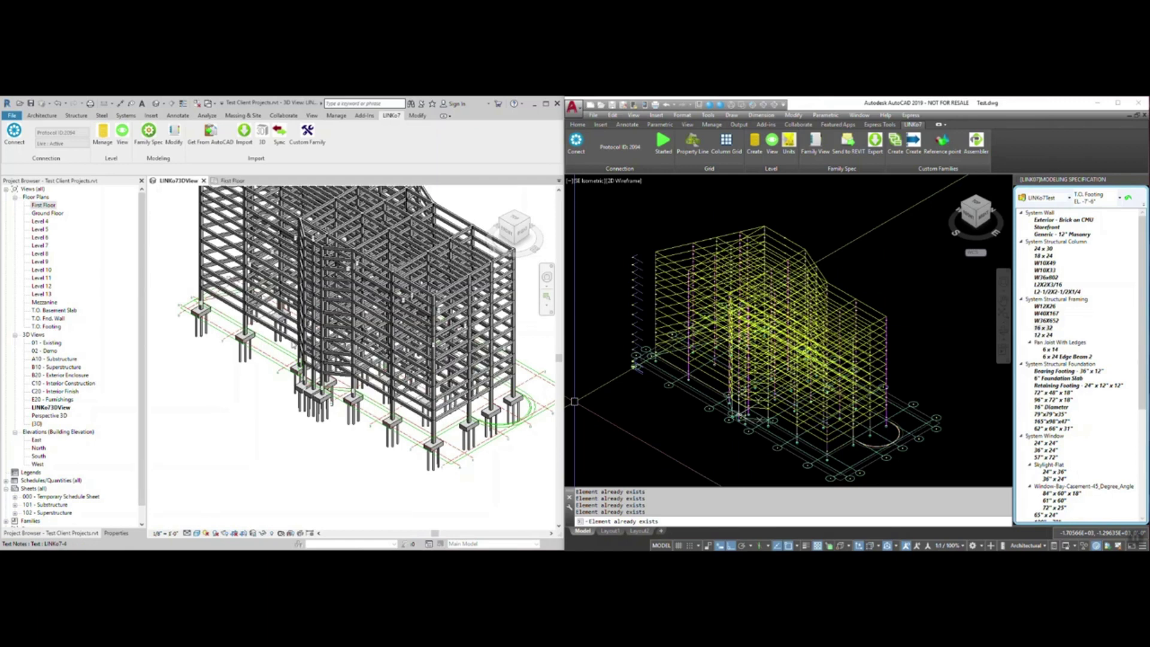
{"action": "scroll", "coordinate": [293, 400], "scroll_direction": "down", "scroll_amount": 3}
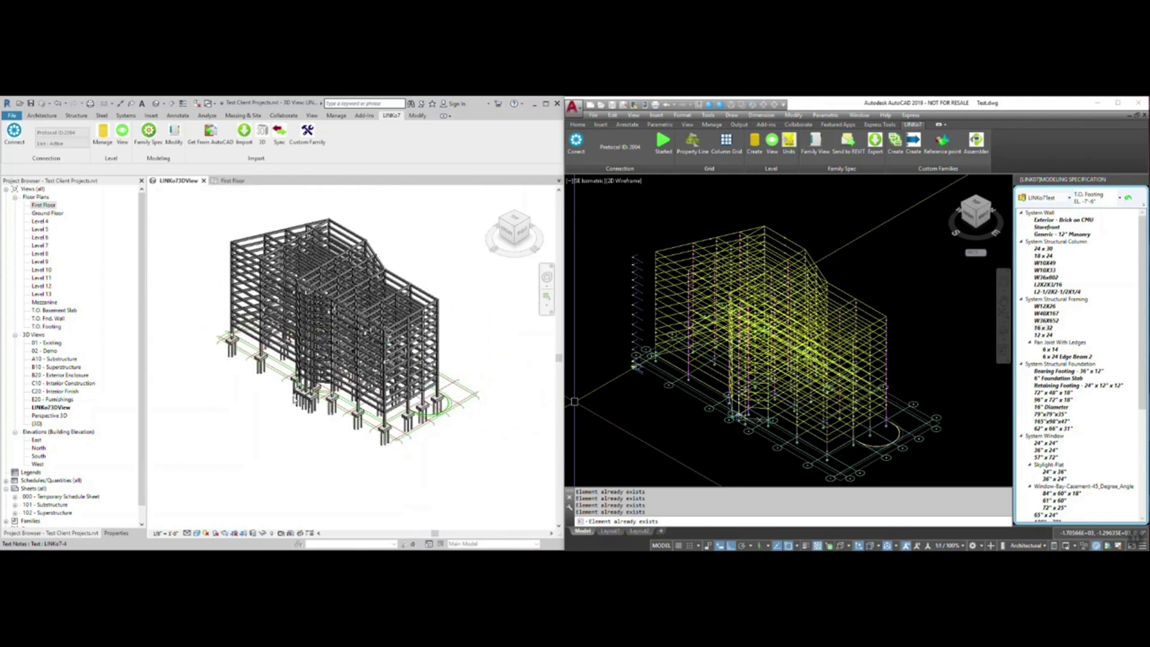
- Insert Generic - 12" floors on the building levels using the curved outline polyline at the base as the floor profile
{"action": "scroll", "coordinate": [1043, 427], "scroll_direction": "down", "scroll_amount": 6}
{"action": "scroll", "coordinate": [1043, 426], "scroll_direction": "down", "scroll_amount": 2}
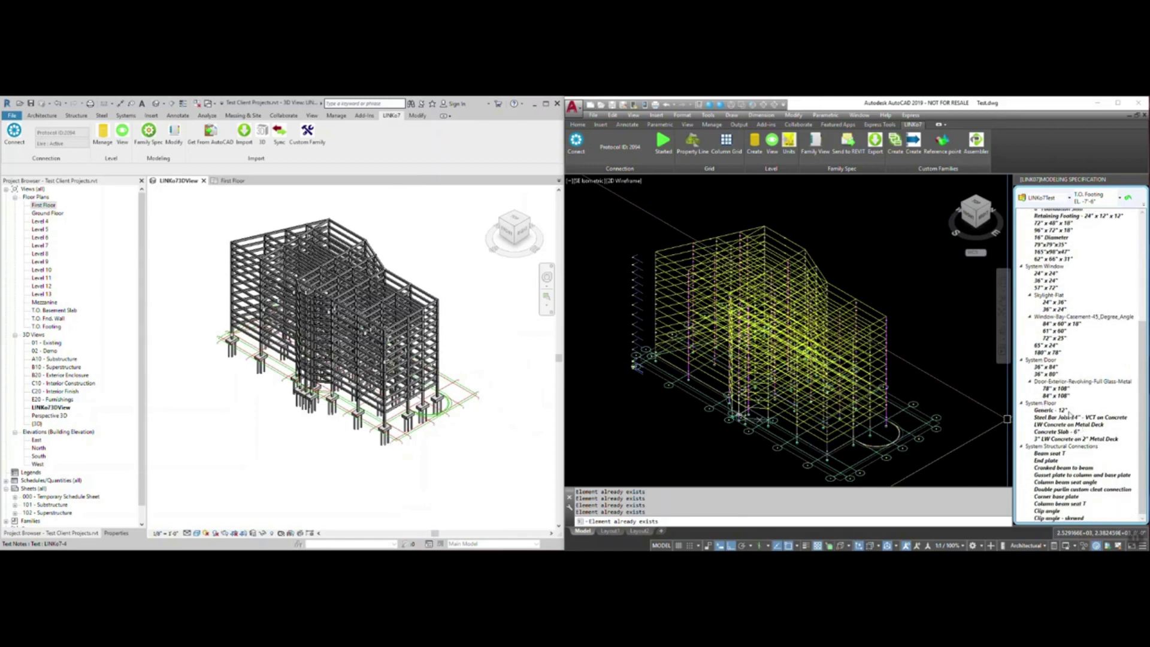
{"action": "right_click", "coordinate": [1059, 413]}
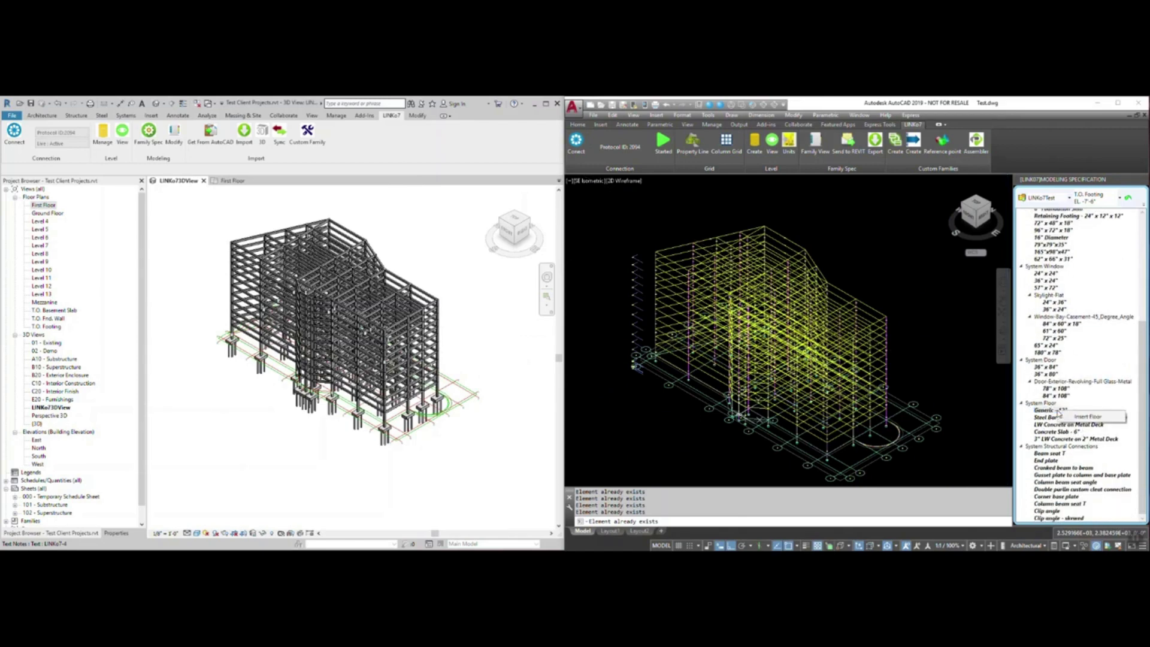
{"action": "left_click", "coordinate": [1075, 418]}
{"action": "left_click", "coordinate": [808, 410]}
{"action": "left_click", "coordinate": [827, 424]}
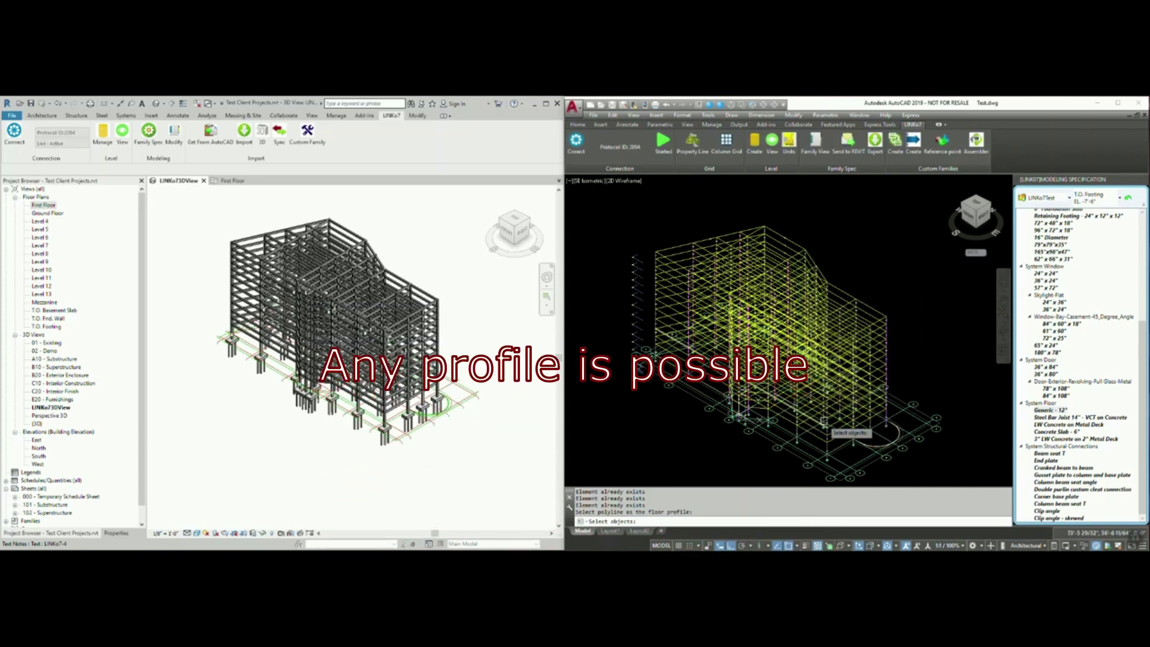
{"action": "scroll", "coordinate": [901, 444], "scroll_direction": "up", "scroll_amount": 5}
{"action": "left_click", "coordinate": [881, 354]}
{"action": "scroll", "coordinate": [899, 416], "scroll_direction": "down", "scroll_amount": 5}
{"action": "scroll", "coordinate": [898, 416], "scroll_direction": "down", "scroll_amount": 3}
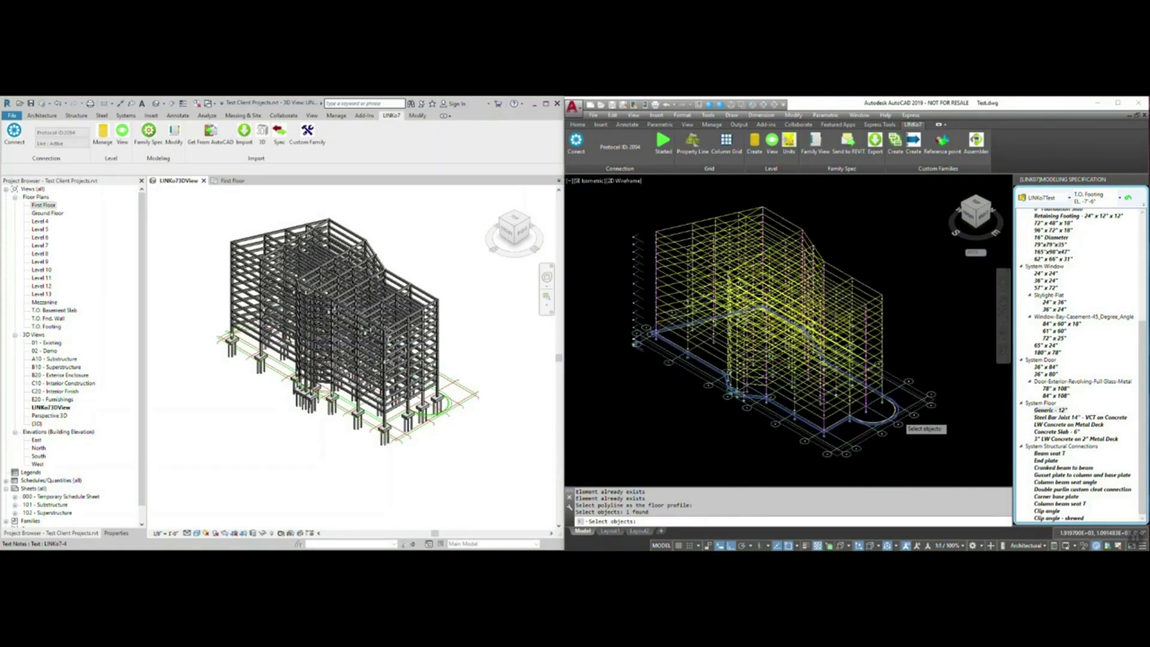
{"action": "key", "text": "Return"}
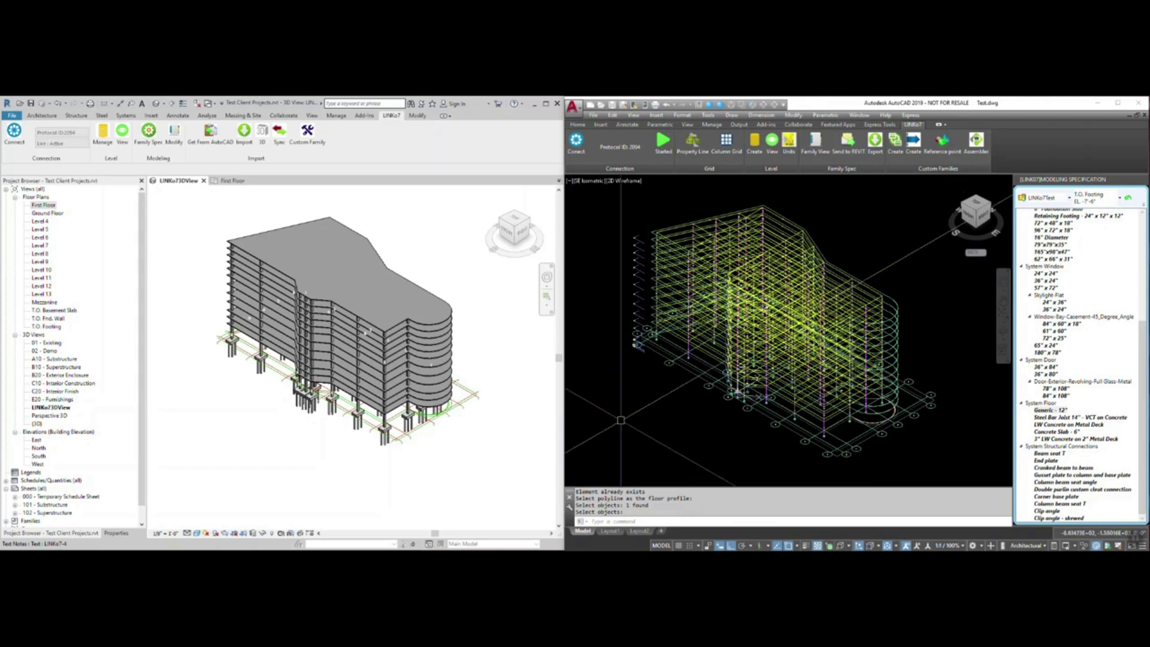
- Insert multiple Storefront walls along grid b on all levels
{"action": "scroll", "coordinate": [1136, 374], "scroll_direction": "up", "scroll_amount": 4}
{"action": "scroll", "coordinate": [1136, 374], "scroll_direction": "up", "scroll_amount": 4}
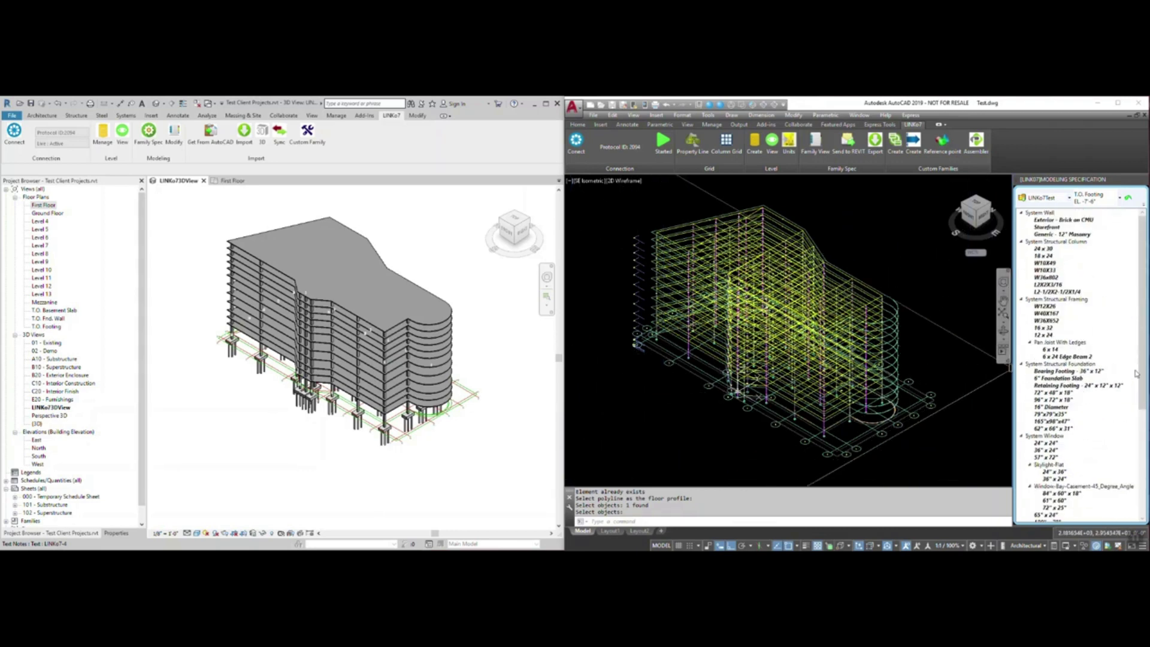
{"action": "scroll", "coordinate": [868, 455], "scroll_direction": "up", "scroll_amount": 6}
{"action": "scroll", "coordinate": [869, 455], "scroll_direction": "up", "scroll_amount": 2}
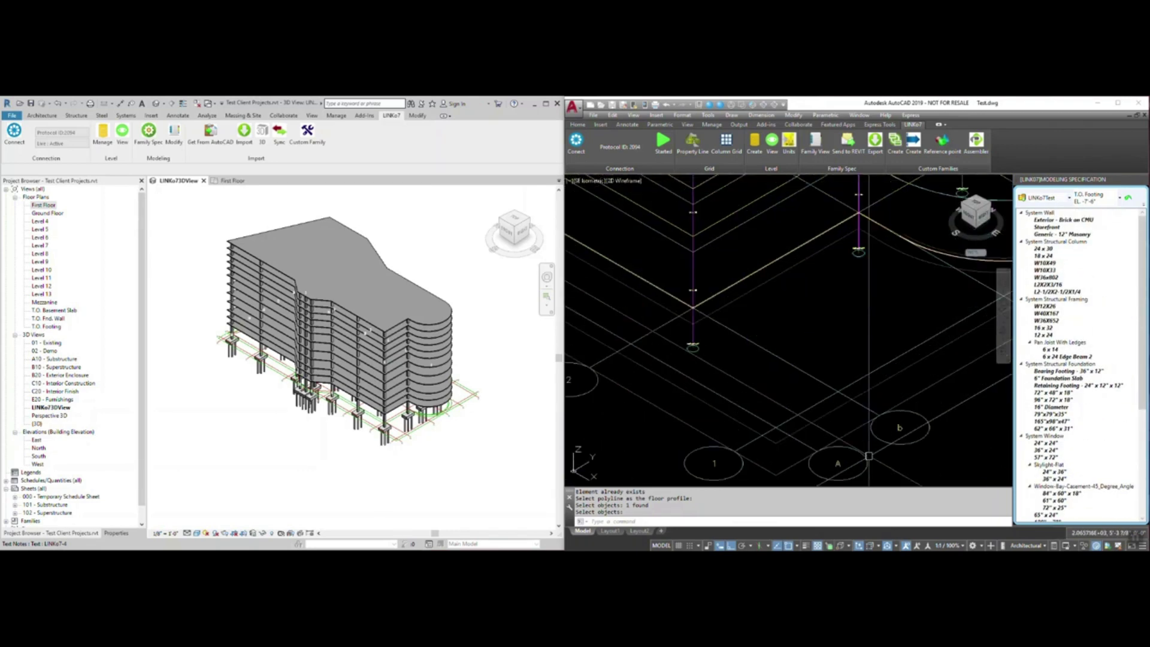
{"action": "scroll", "coordinate": [869, 455], "scroll_direction": "down", "scroll_amount": 8}
{"action": "left_click", "coordinate": [1047, 228]}
{"action": "right_click", "coordinate": [1045, 229]}
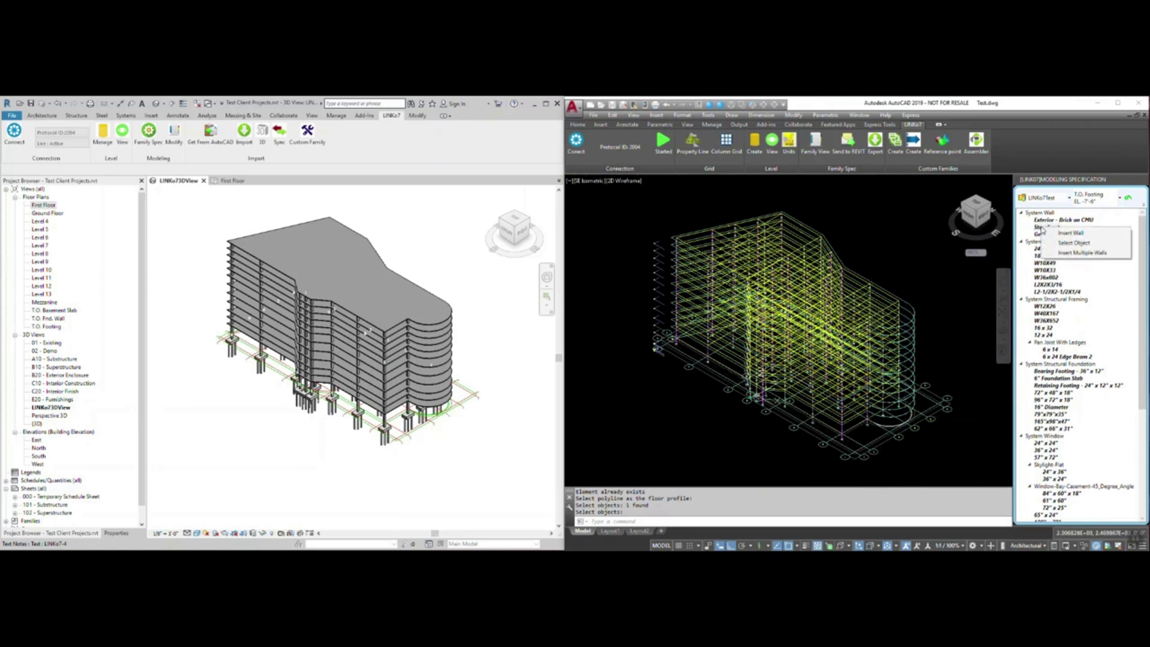
{"action": "left_click", "coordinate": [1082, 254]}
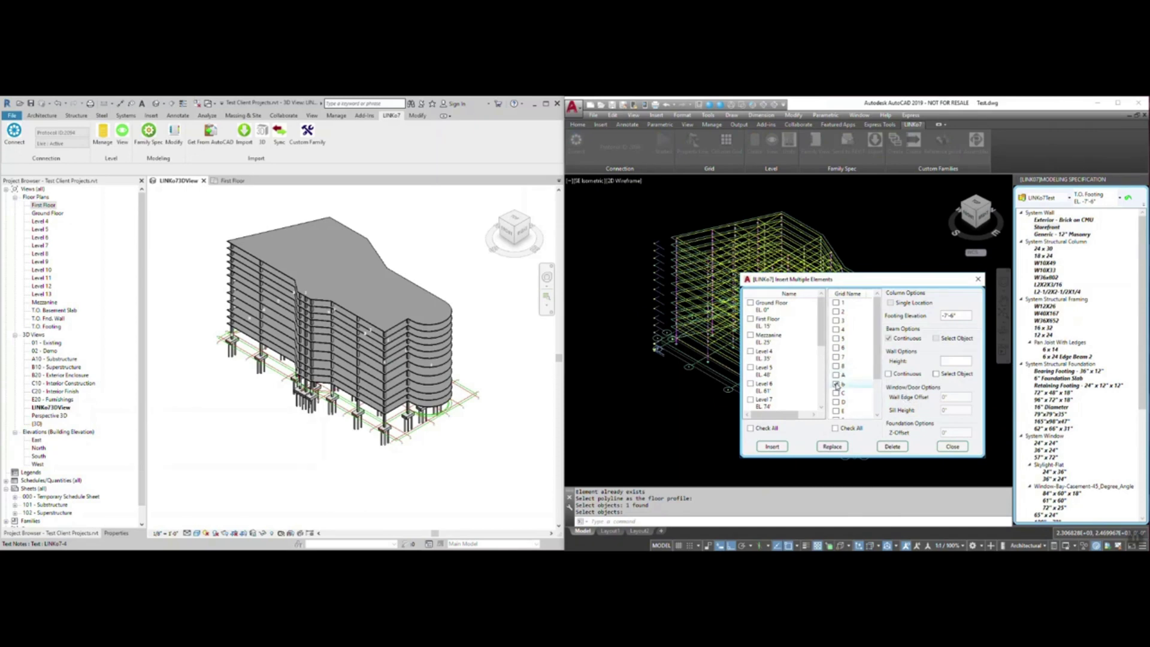
{"action": "left_click", "coordinate": [751, 428]}
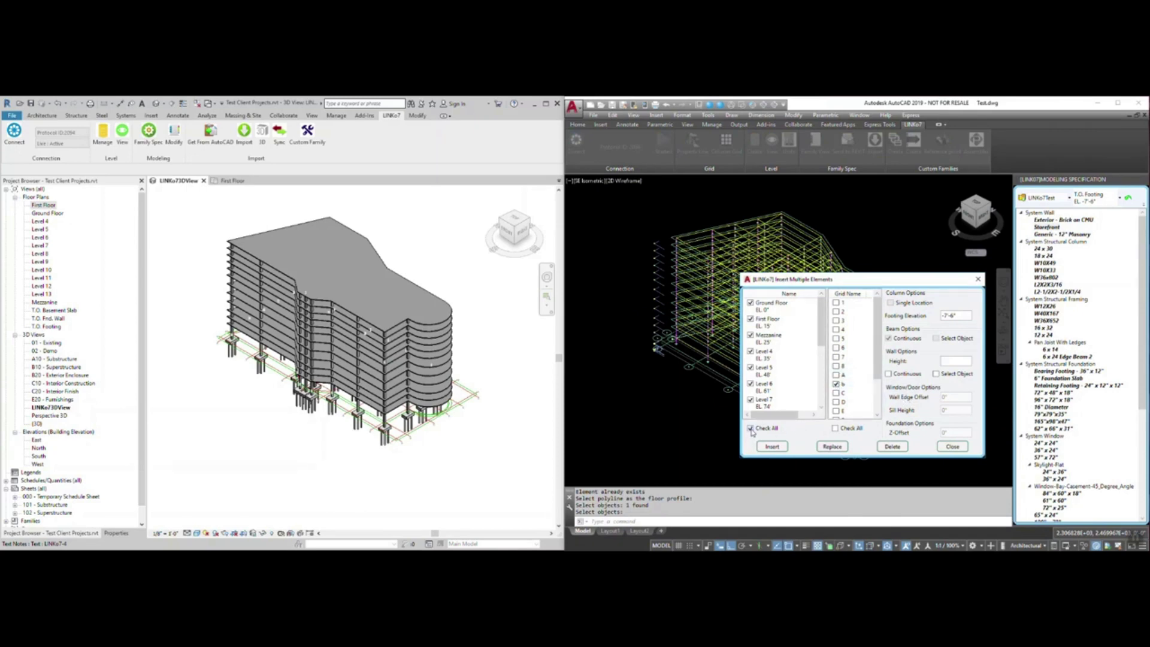
{"action": "left_click", "coordinate": [772, 447]}
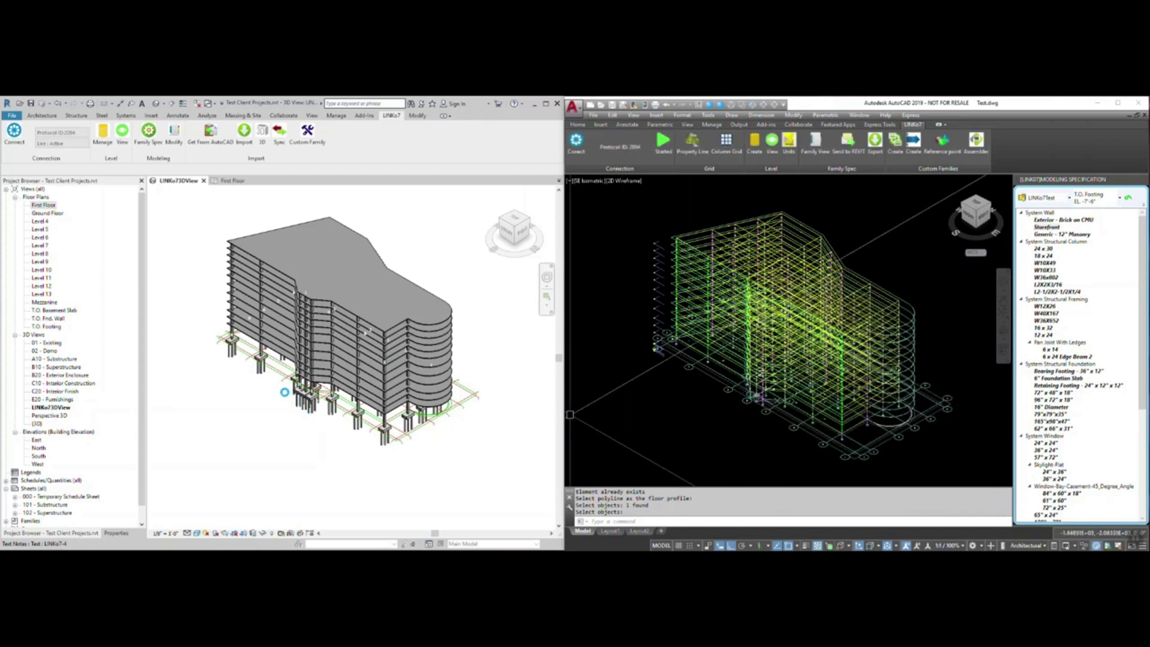
{"action": "scroll", "coordinate": [339, 401], "scroll_direction": "up", "scroll_amount": 10}
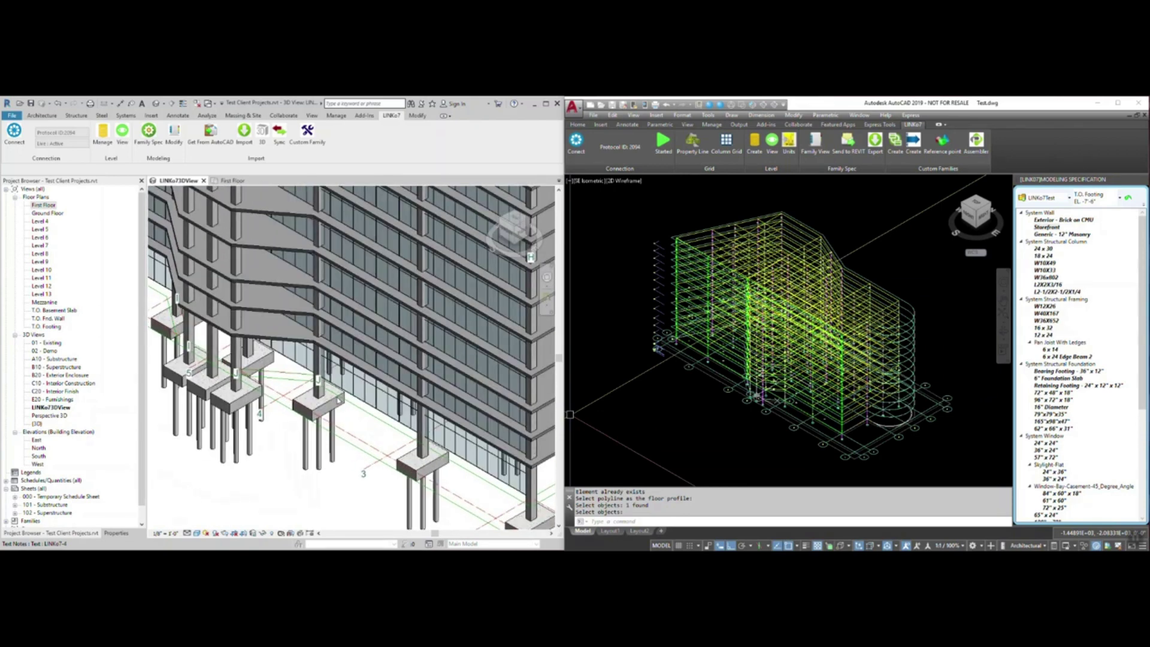
{"action": "scroll", "coordinate": [752, 409], "scroll_direction": "up", "scroll_amount": 6}
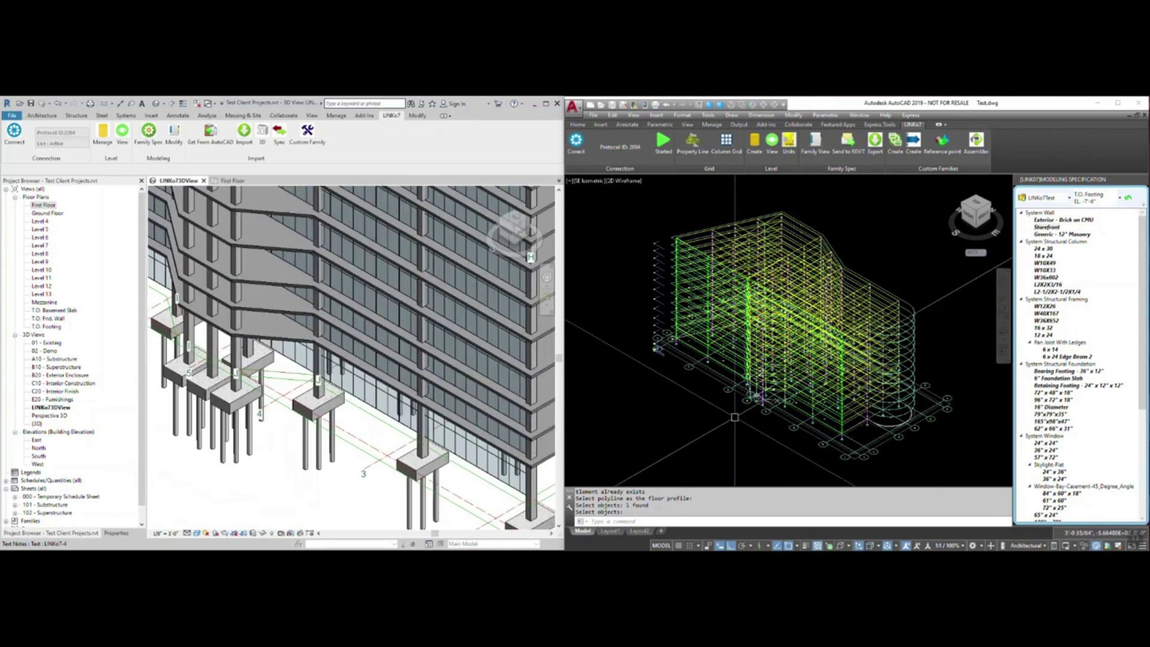
{"action": "scroll", "coordinate": [753, 409], "scroll_direction": "down", "scroll_amount": 6}
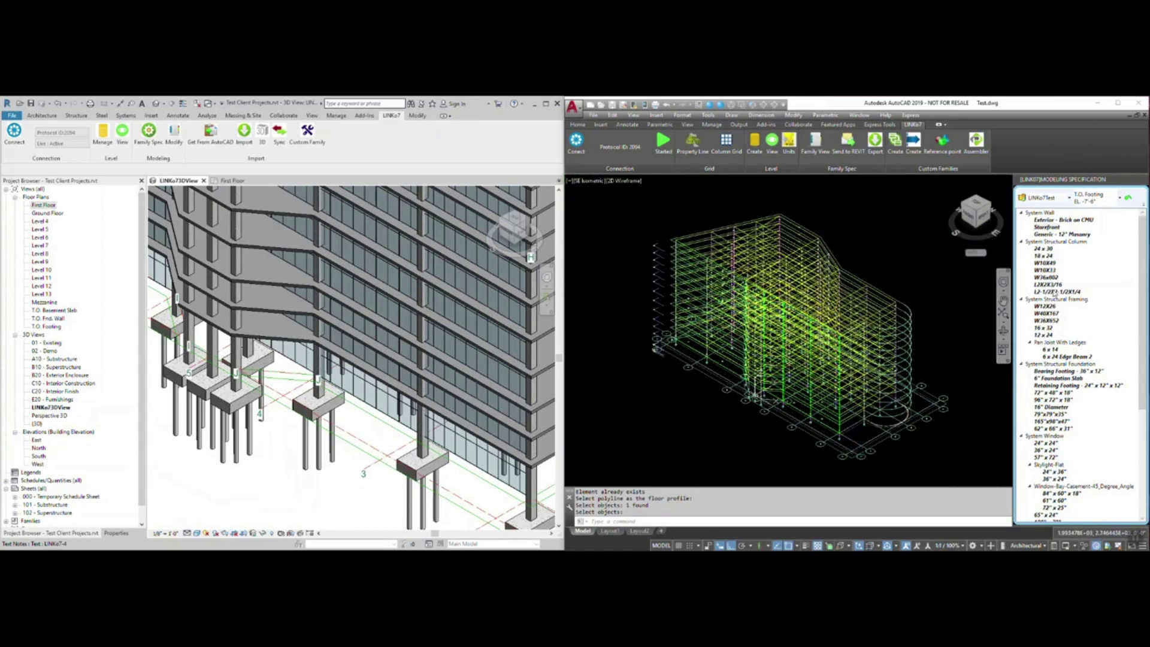
- Insert multiple Generic masonry walls on all listed levels from the AutoCAD modeling specification
{"action": "left_click", "coordinate": [1070, 235]}
{"action": "right_click", "coordinate": [1071, 236]}
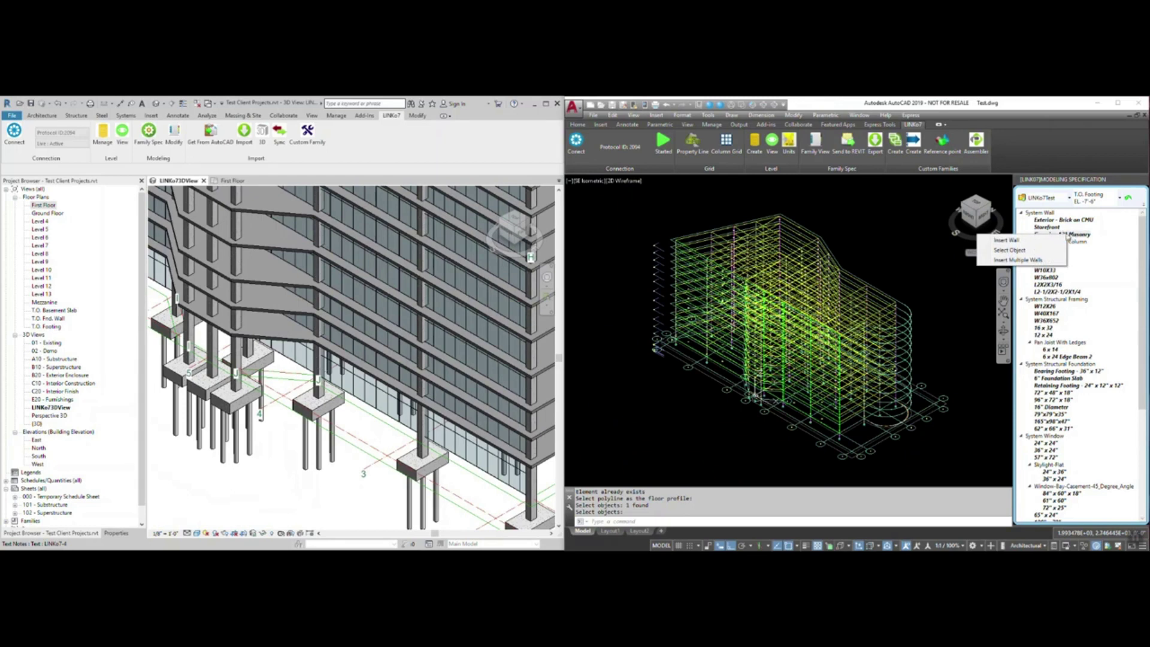
{"action": "left_click", "coordinate": [1032, 262]}
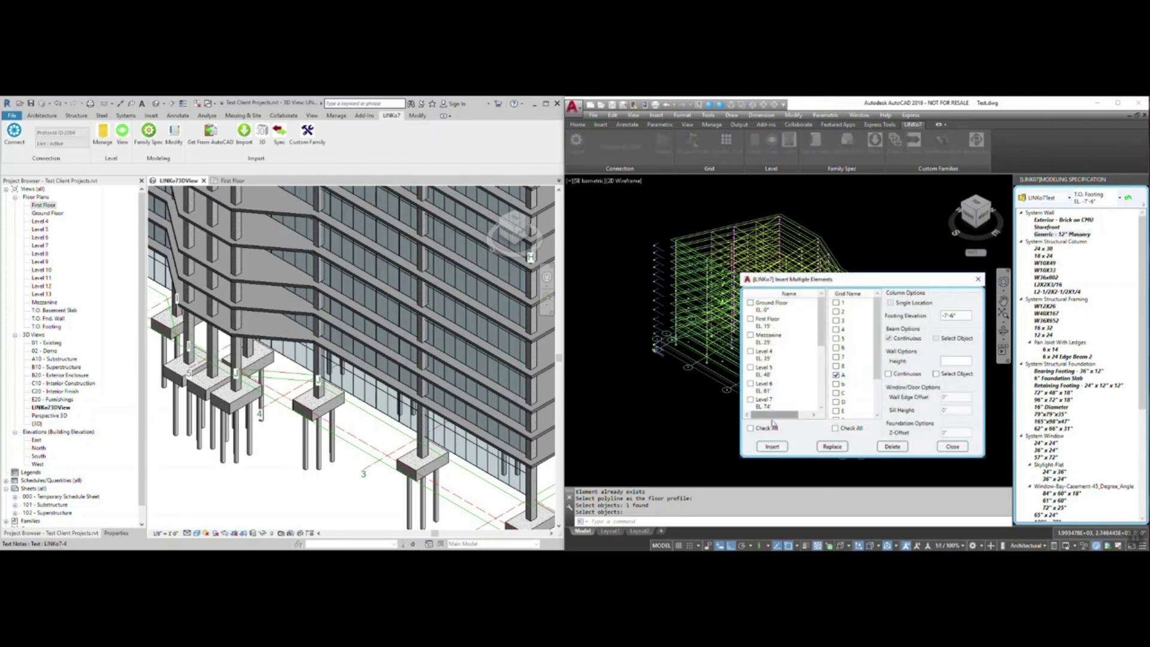
{"action": "left_click", "coordinate": [751, 428]}
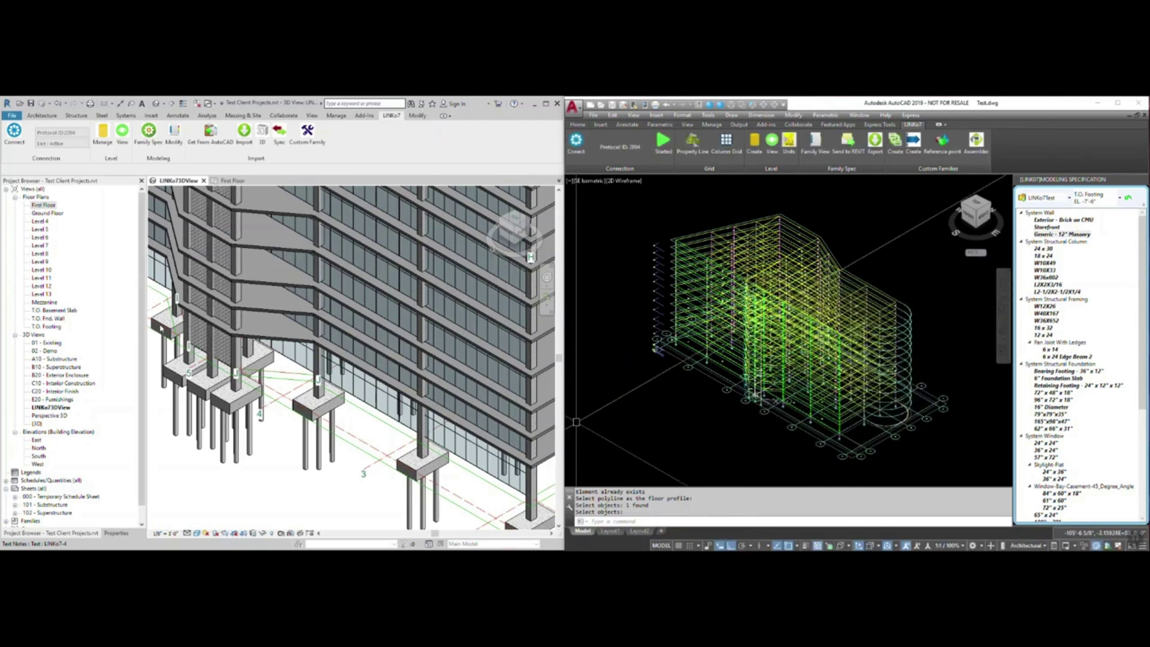
- In Revit, turn off the grid text and turn the floors back on in the 3D view
{"action": "scroll", "coordinate": [163, 326], "scroll_direction": "up", "scroll_amount": 5}
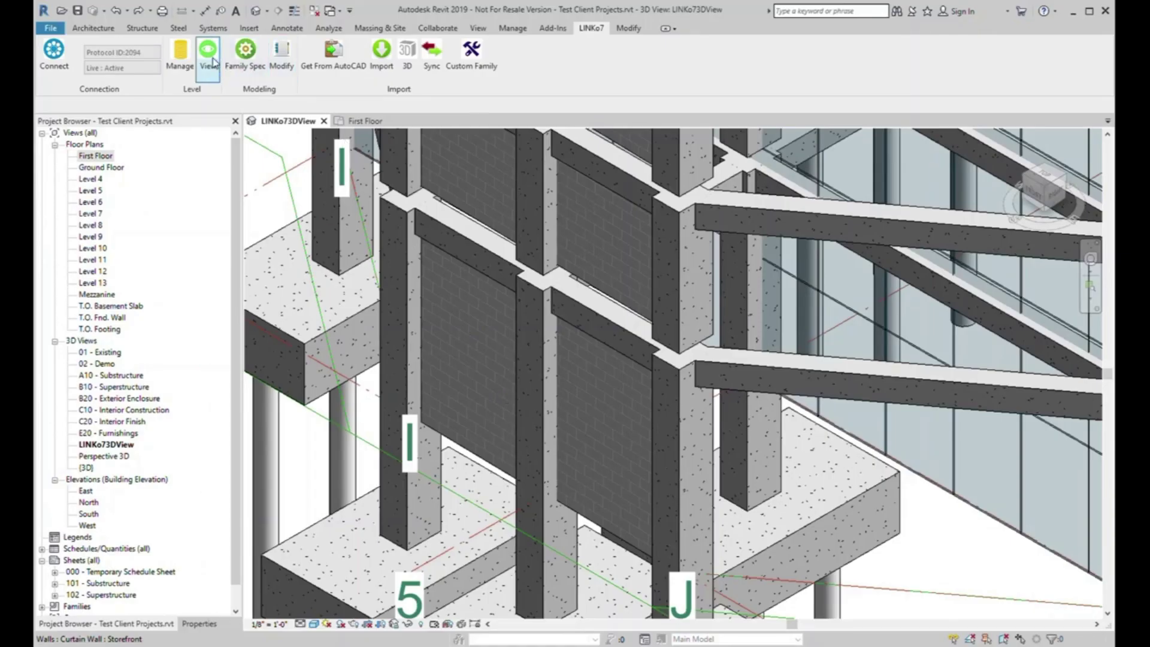
{"action": "left_click", "coordinate": [209, 57]}
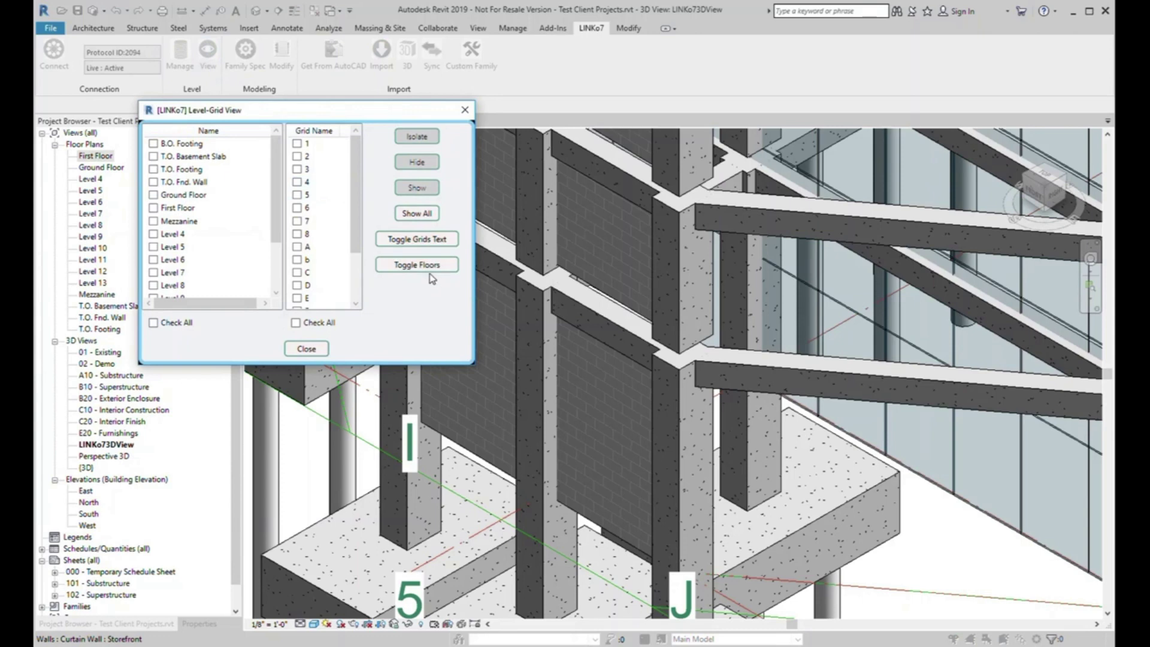
{"action": "left_click", "coordinate": [422, 243]}
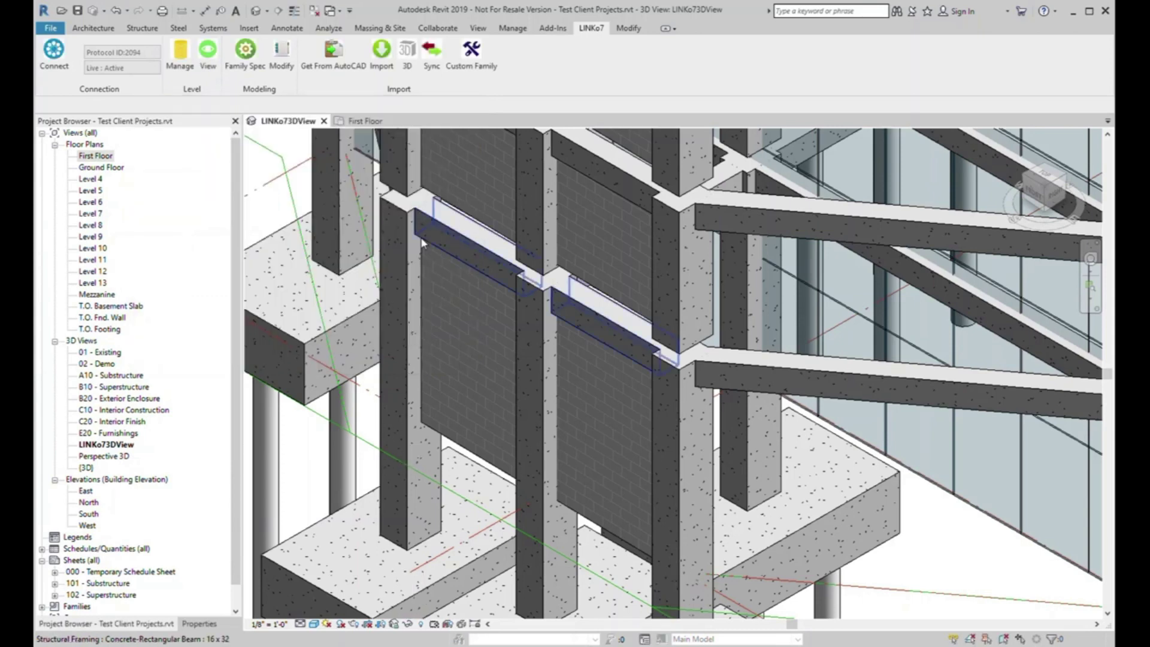
{"action": "left_click", "coordinate": [208, 52]}
{"action": "left_click", "coordinate": [462, 282]}
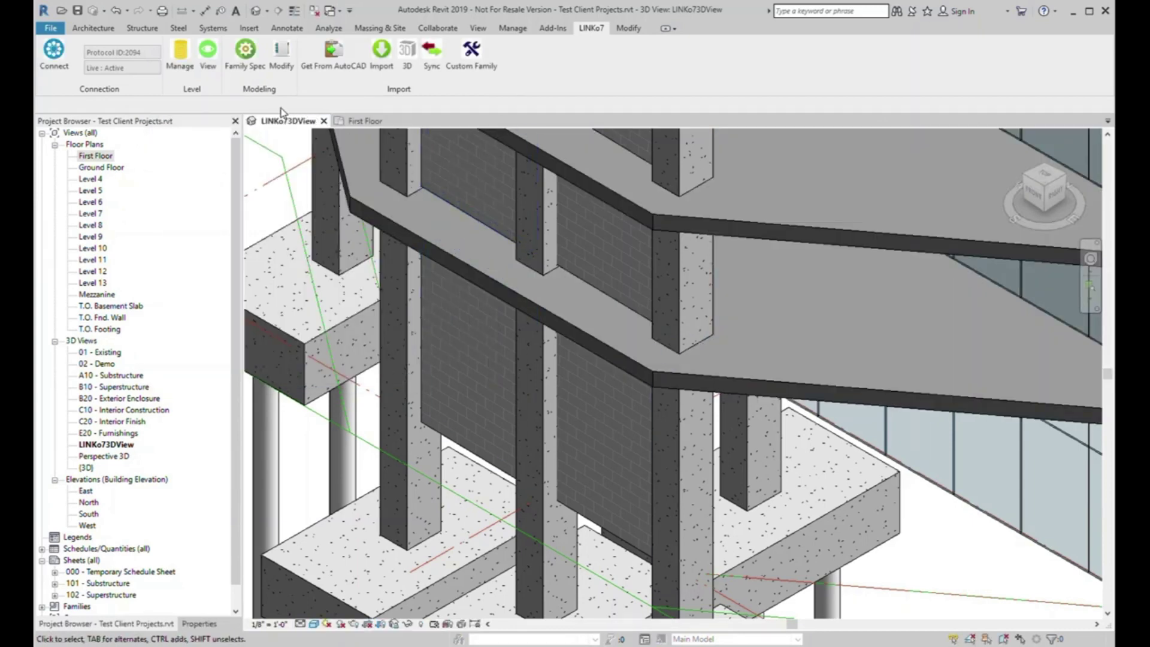
- Open the LINKo7 element modification list and filter it by the Type category with the Walls option
{"action": "left_click", "coordinate": [276, 57]}
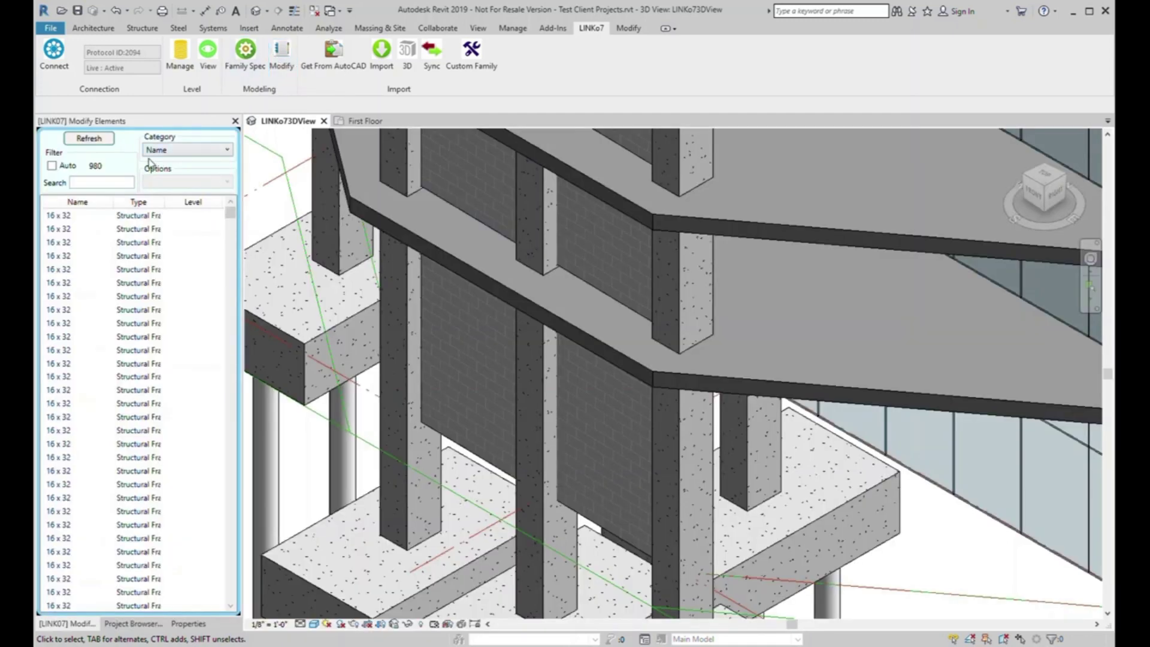
{"action": "left_click", "coordinate": [171, 152]}
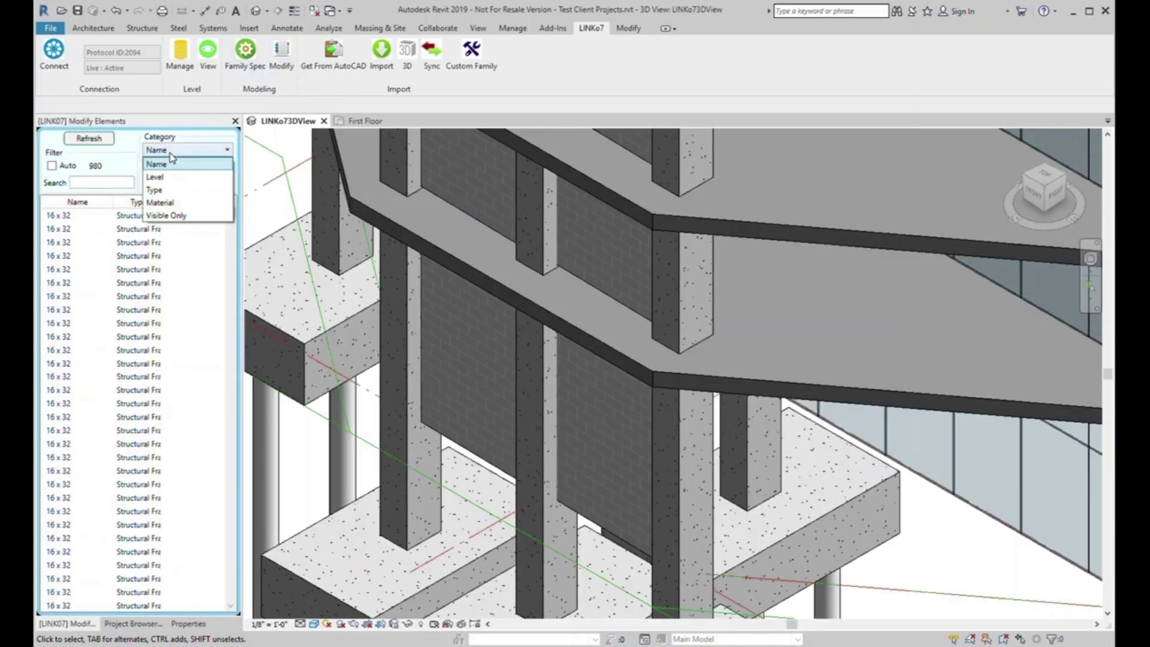
{"action": "left_click", "coordinate": [168, 192]}
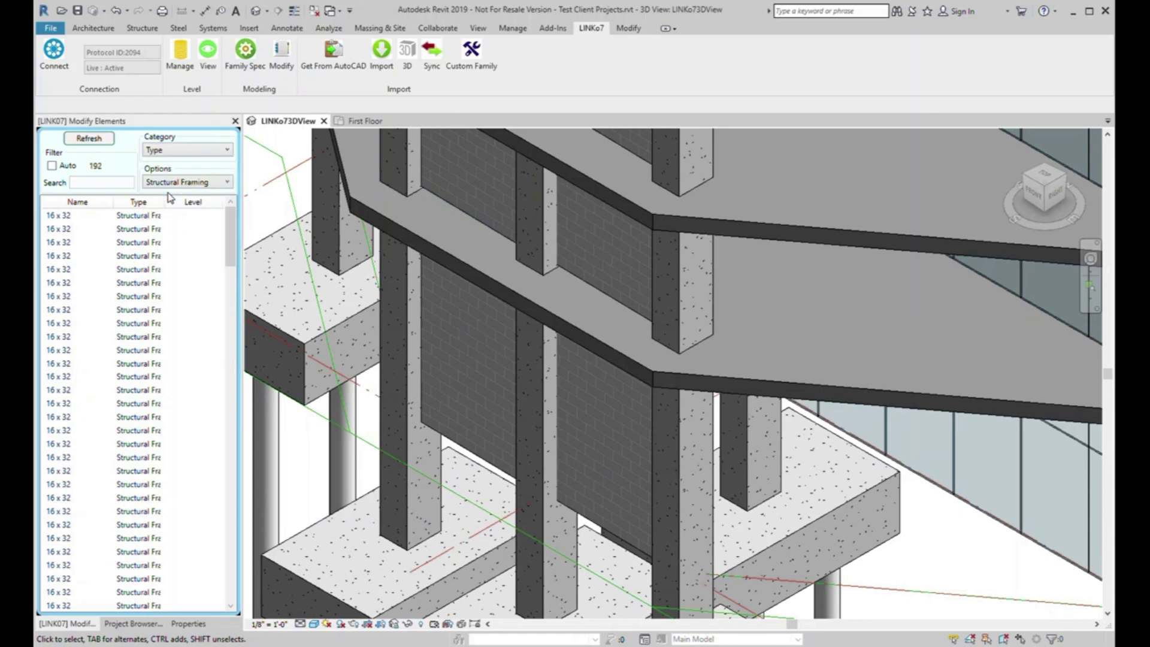
{"action": "left_click", "coordinate": [206, 183]}
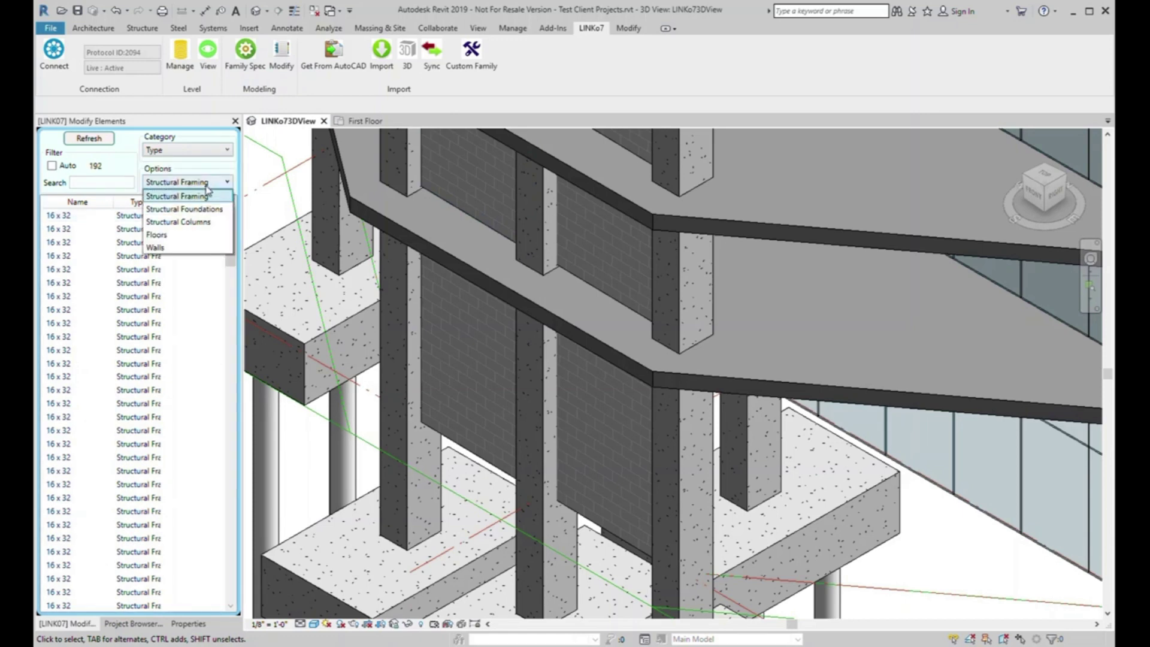
{"action": "left_click", "coordinate": [201, 247]}
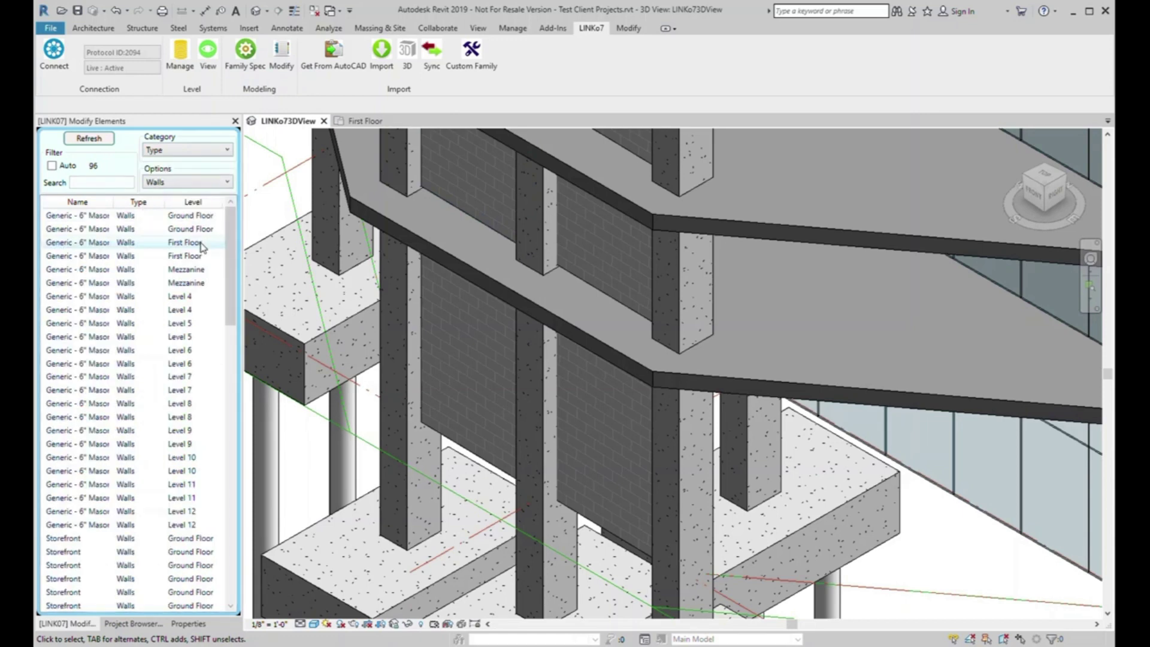
- Select all the listed walls and isolate them in the 3D view
{"action": "right_click", "coordinate": [156, 249]}
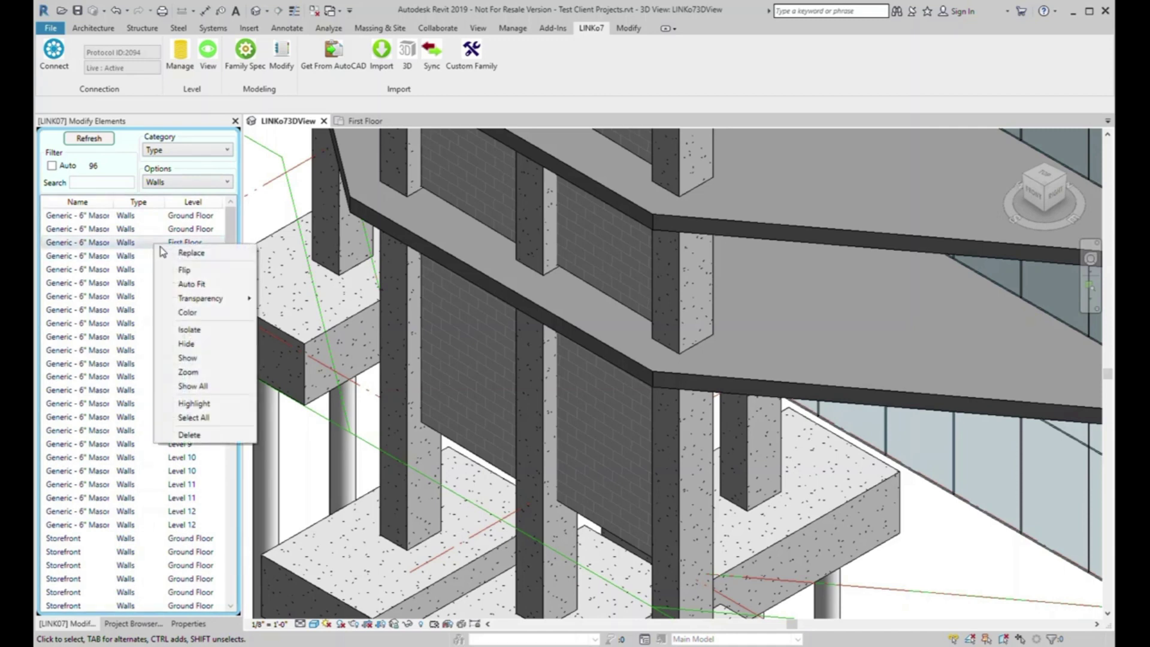
{"action": "left_click", "coordinate": [193, 418]}
{"action": "right_click", "coordinate": [133, 295]}
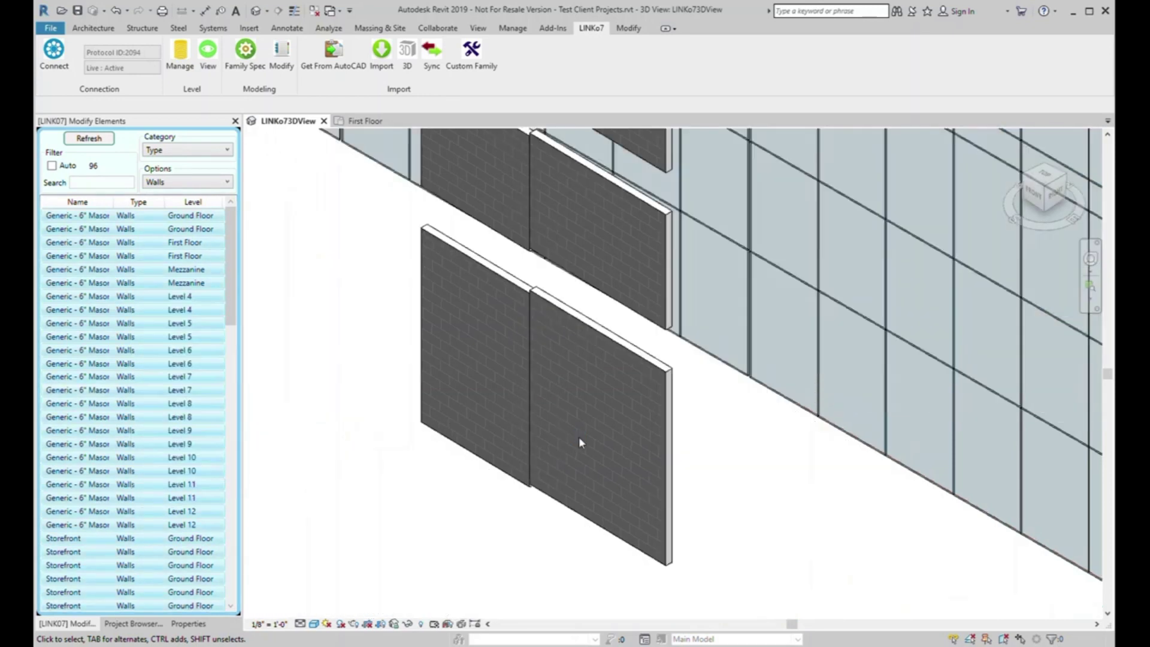
{"action": "scroll", "coordinate": [617, 452], "scroll_direction": "down", "scroll_amount": 6}
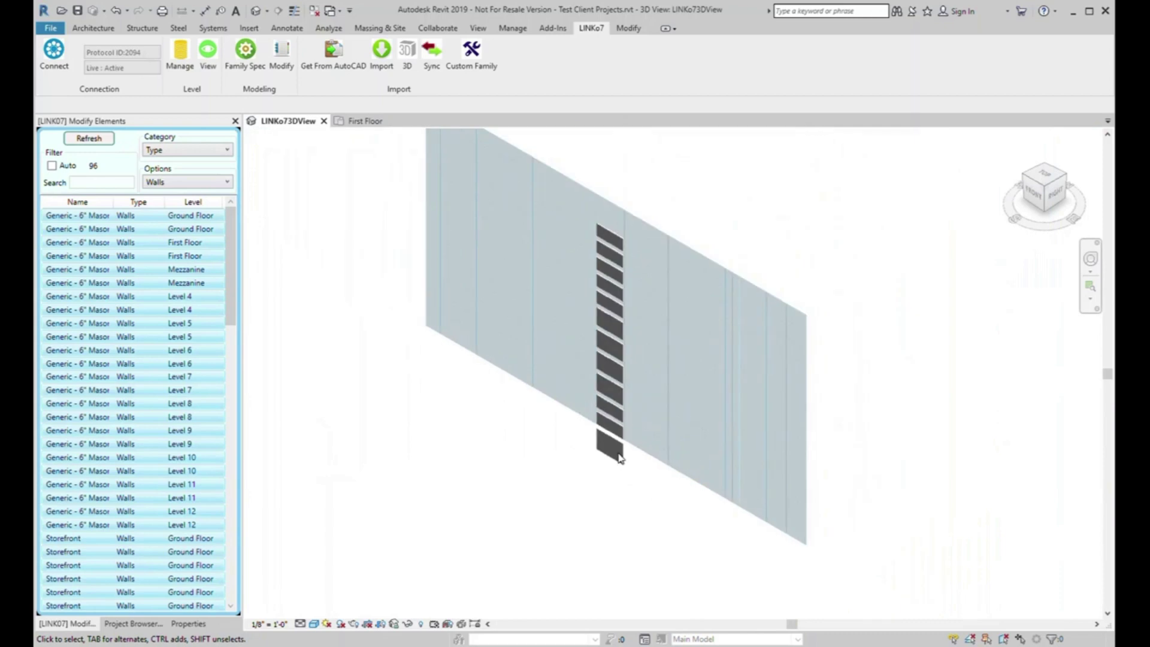
{"action": "scroll", "coordinate": [580, 351], "scroll_direction": "up", "scroll_amount": 1}
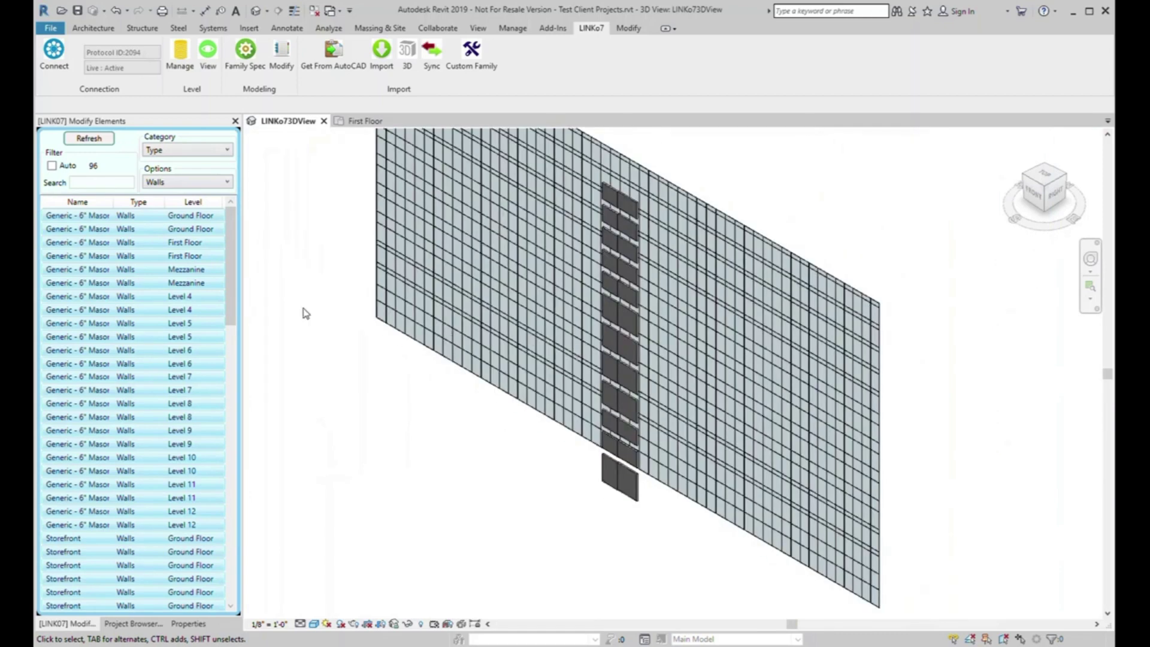
- Select all the listed walls again and show all building elements in the 3D view
{"action": "left_click", "coordinate": [288, 280]}
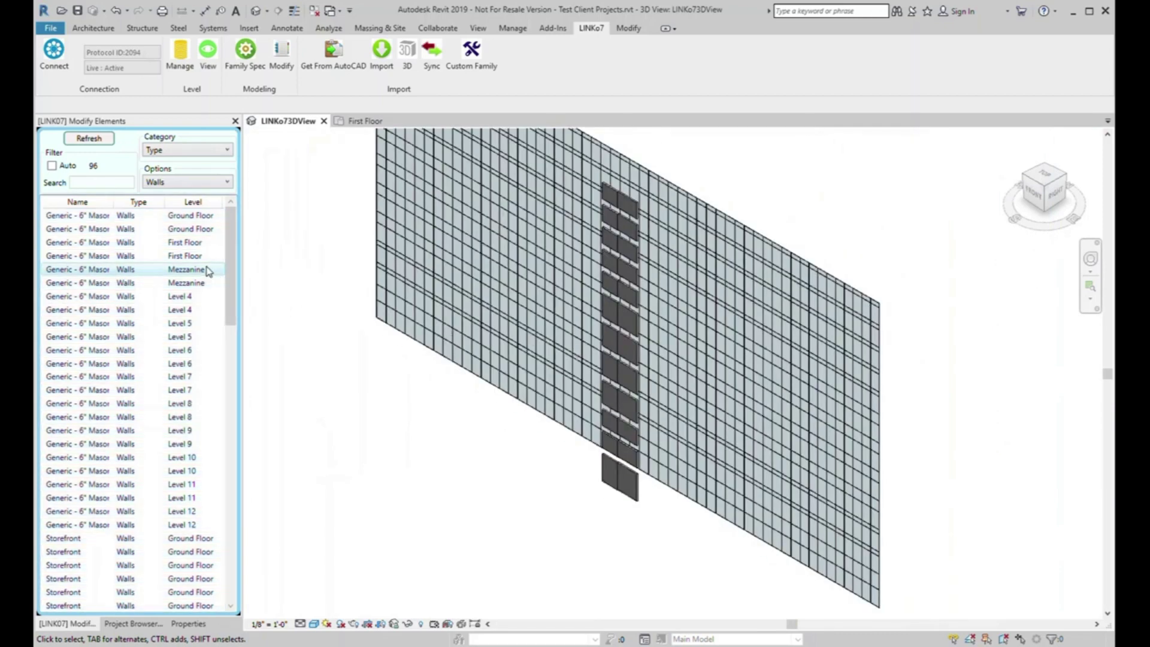
{"action": "right_click", "coordinate": [214, 273]}
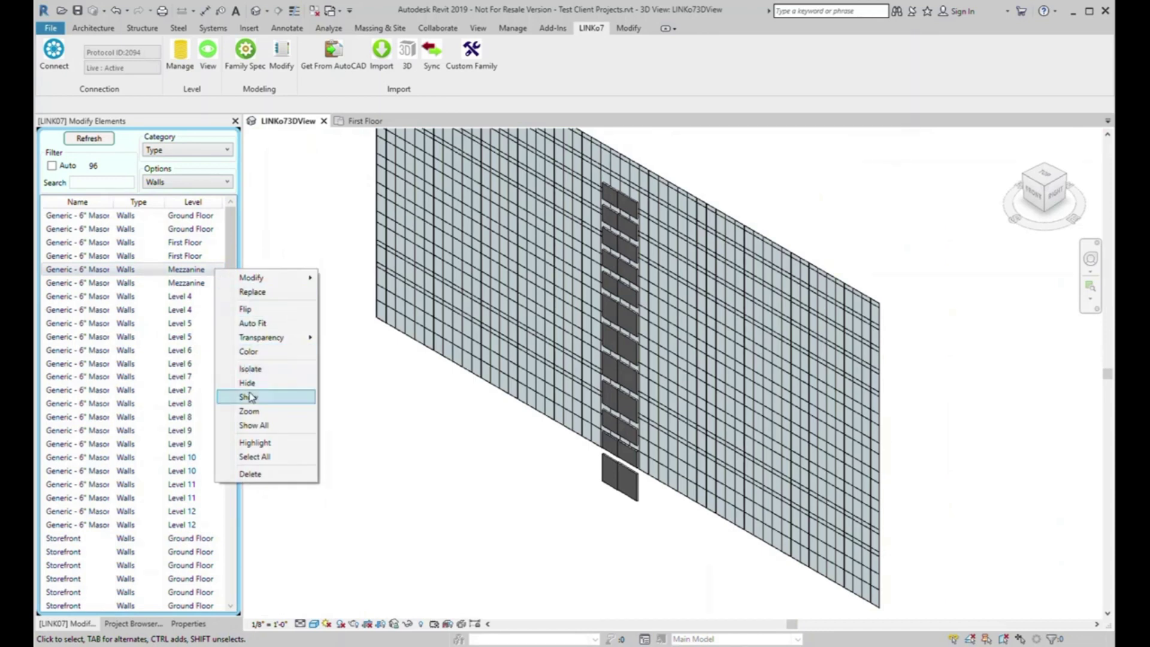
{"action": "left_click", "coordinate": [266, 458]}
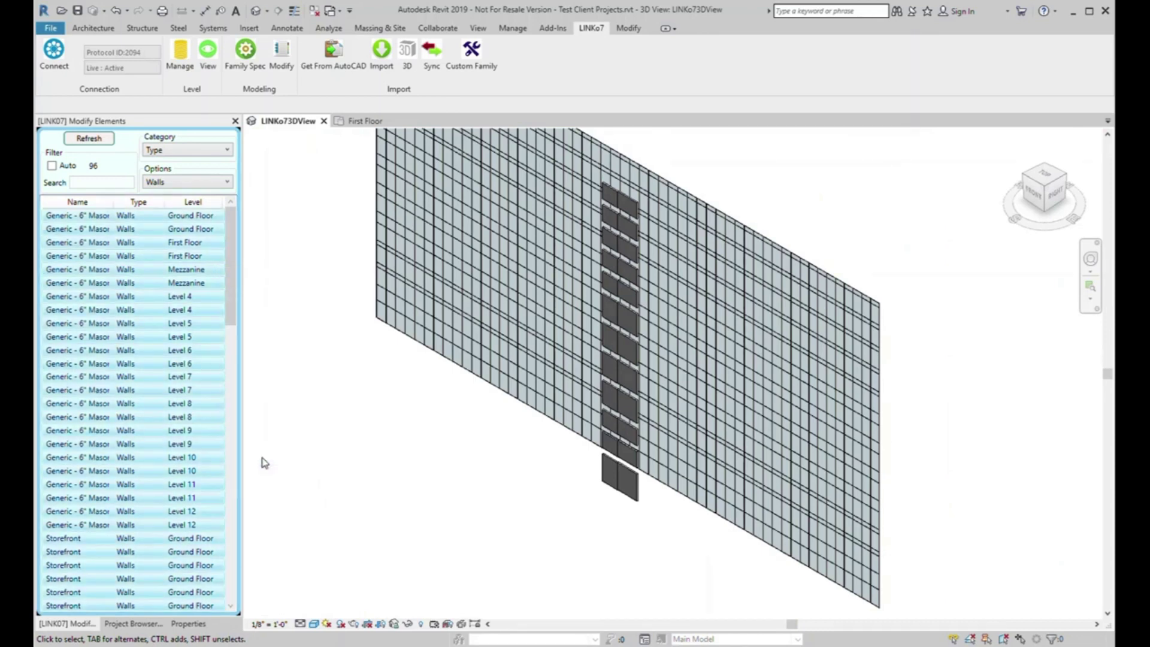
{"action": "right_click", "coordinate": [201, 312]}
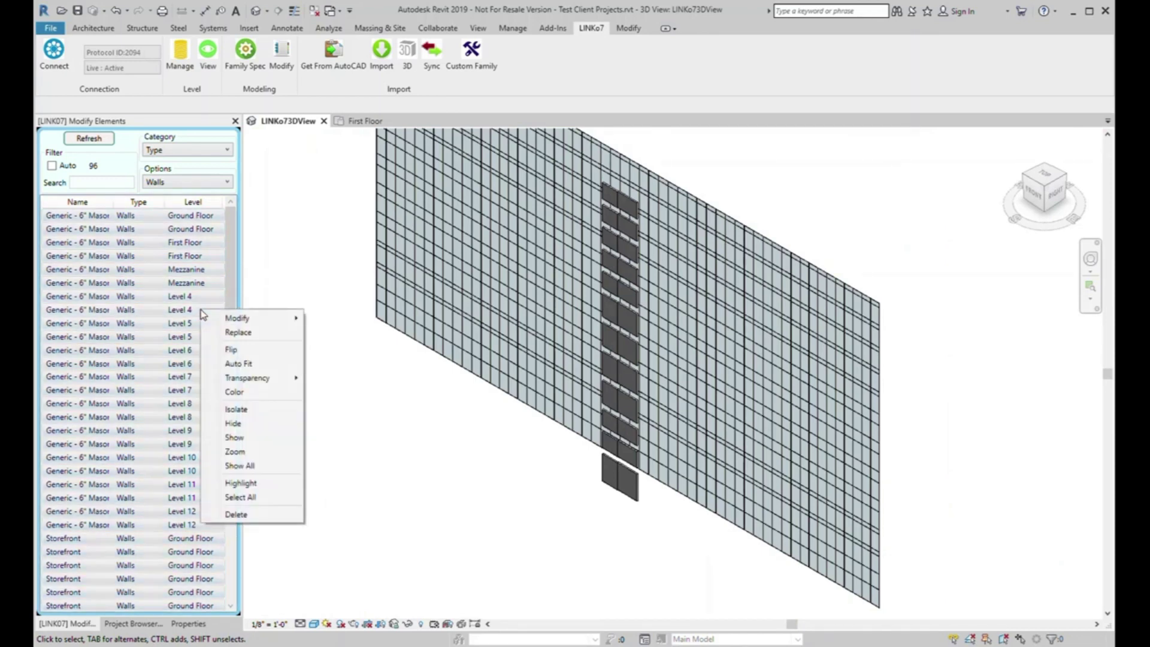
{"action": "left_click", "coordinate": [260, 499]}
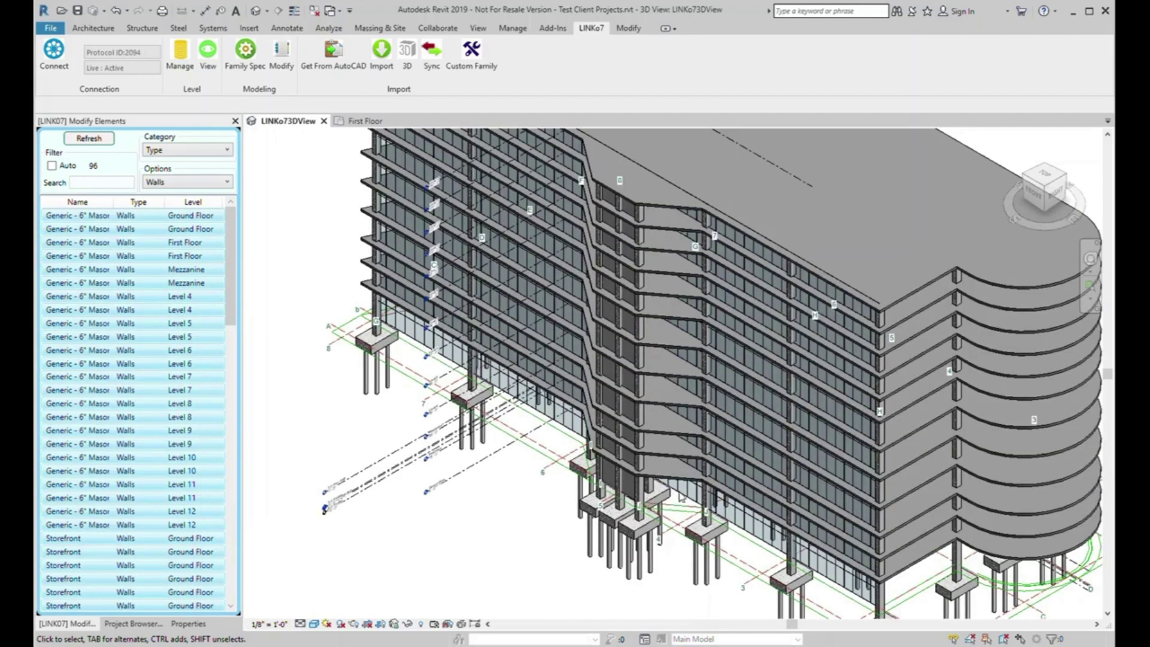
- Filter the element list by the Material category with the Concrete Masonry Units option
{"action": "scroll", "coordinate": [682, 498], "scroll_direction": "up", "scroll_amount": 6}
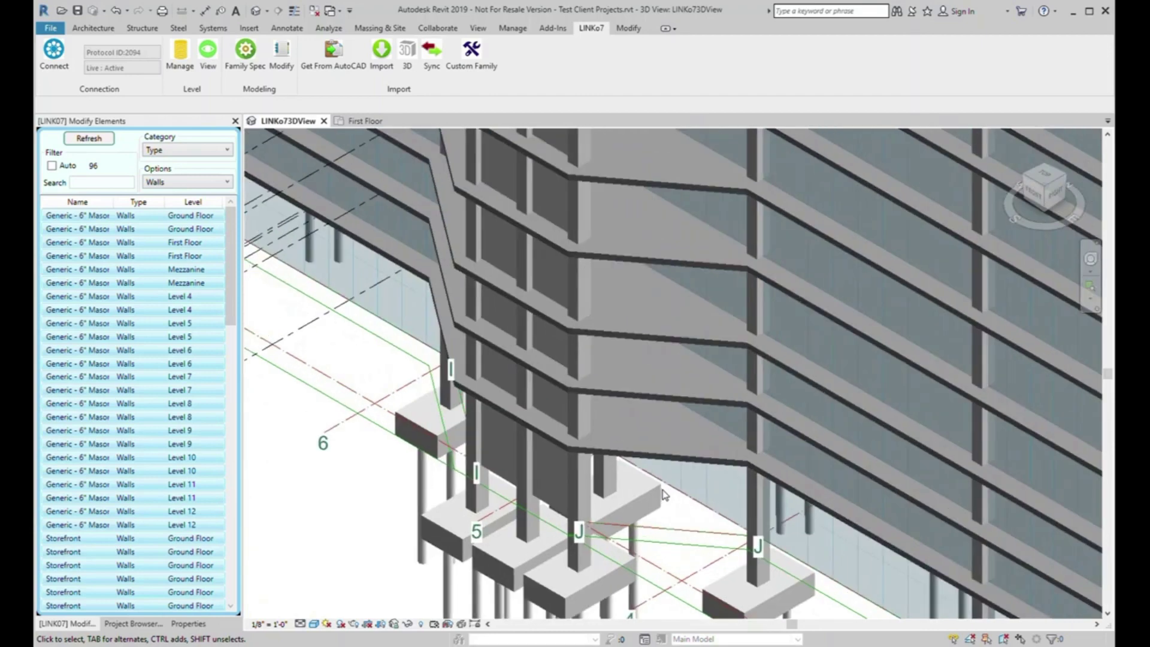
{"action": "scroll", "coordinate": [436, 432], "scroll_direction": "up", "scroll_amount": 2}
{"action": "left_click", "coordinate": [179, 151]}
{"action": "left_click", "coordinate": [162, 204]}
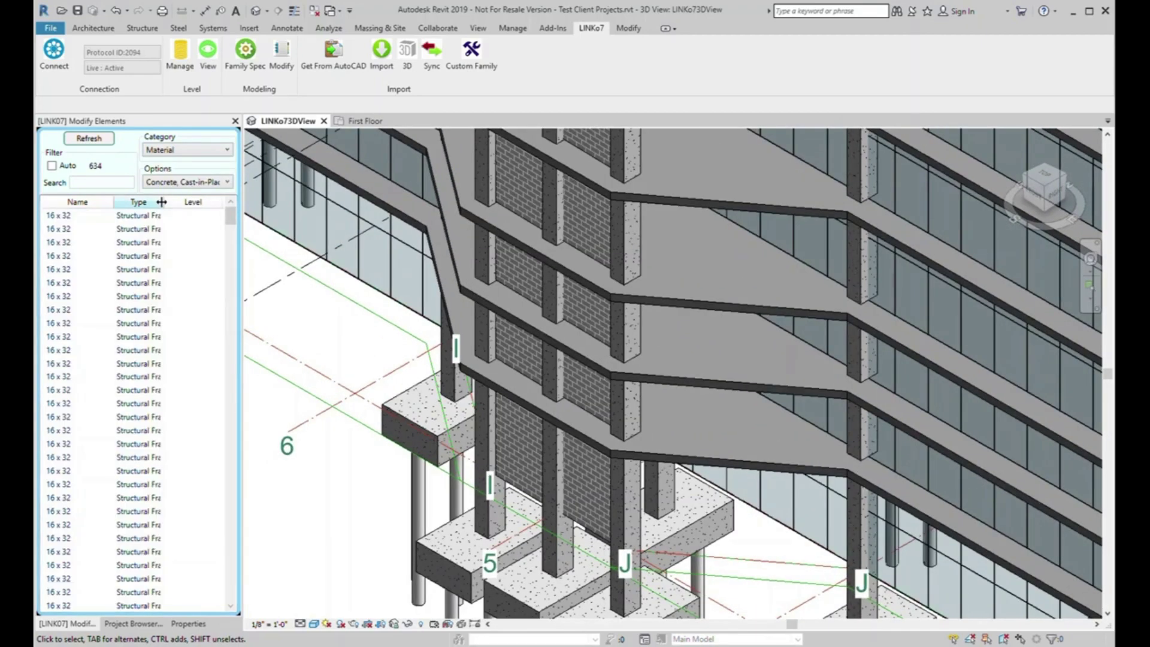
{"action": "left_click", "coordinate": [178, 186]}
{"action": "left_click", "coordinate": [189, 233]}
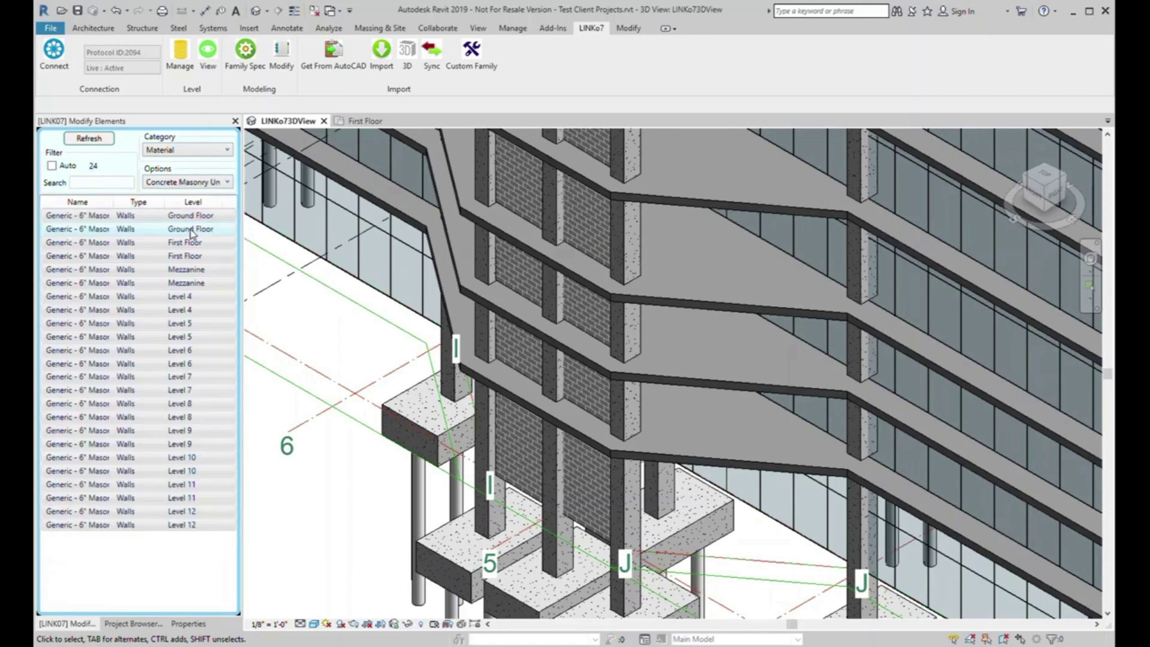
- Select all the listed concrete masonry walls and auto fit them
{"action": "right_click", "coordinate": [192, 234]}
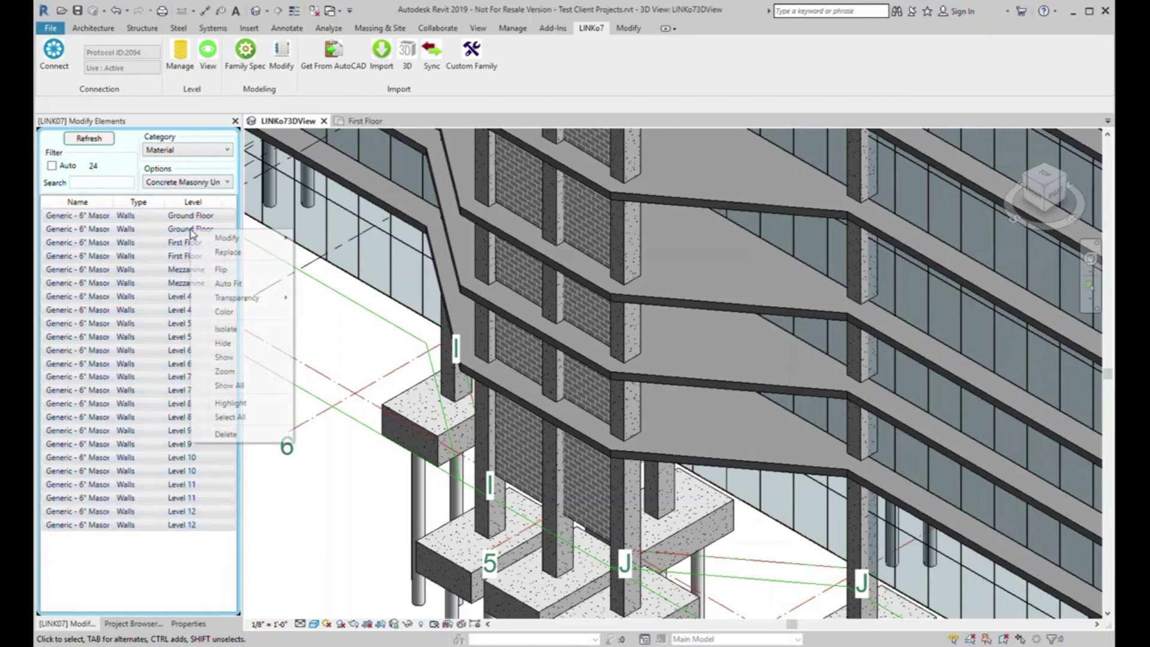
{"action": "left_click", "coordinate": [231, 417]}
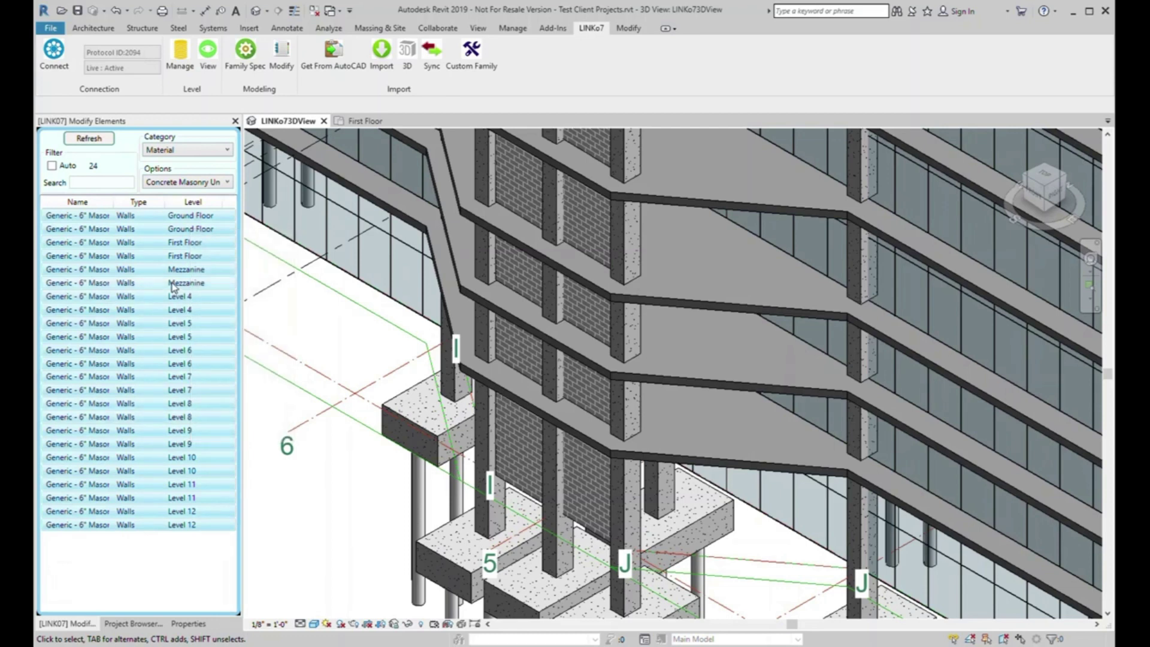
{"action": "right_click", "coordinate": [173, 287]}
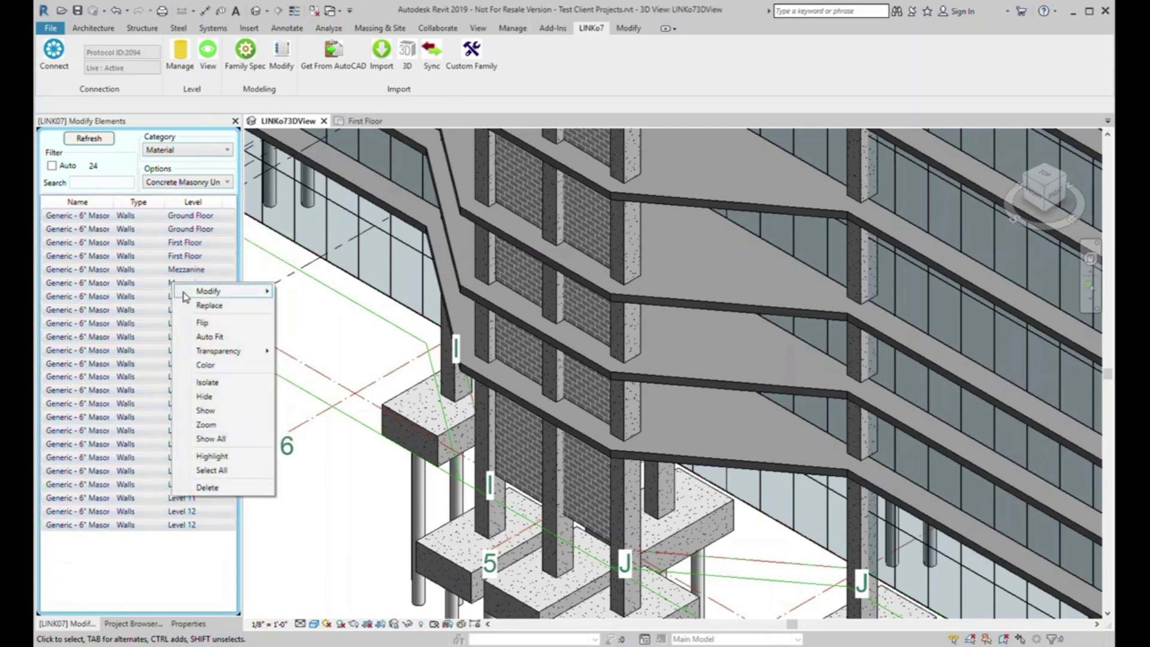
{"action": "left_click", "coordinate": [219, 339]}
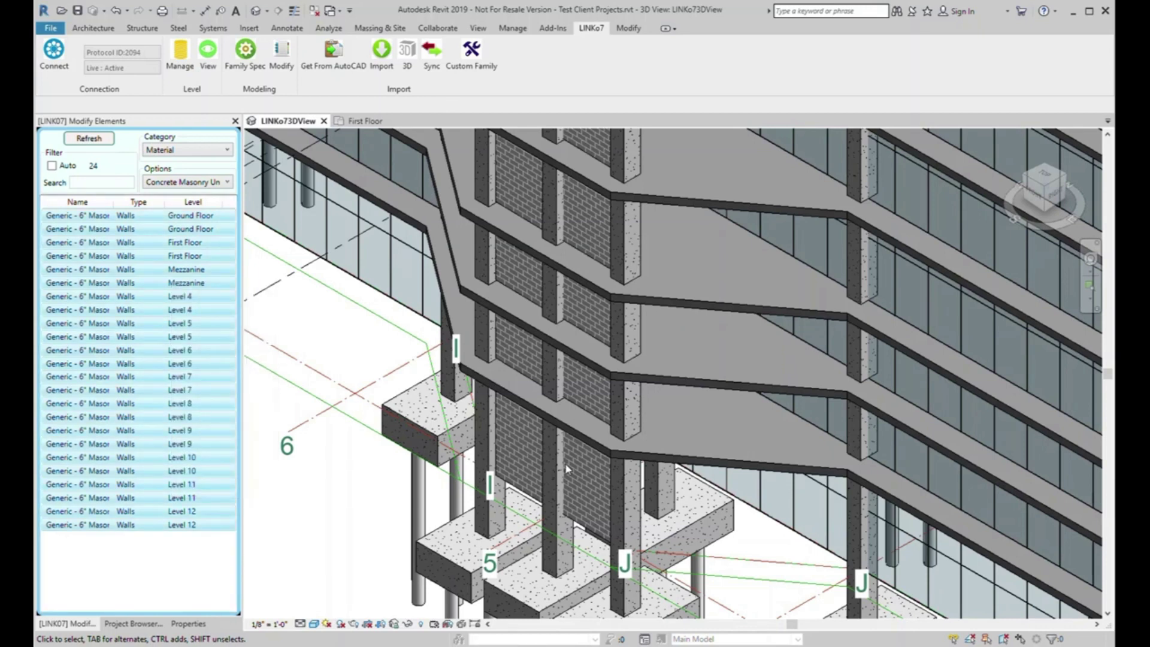
- Pick individual masonry walls in the 3D view to check their fit, and clear the selection
{"action": "left_click", "coordinate": [529, 451]}
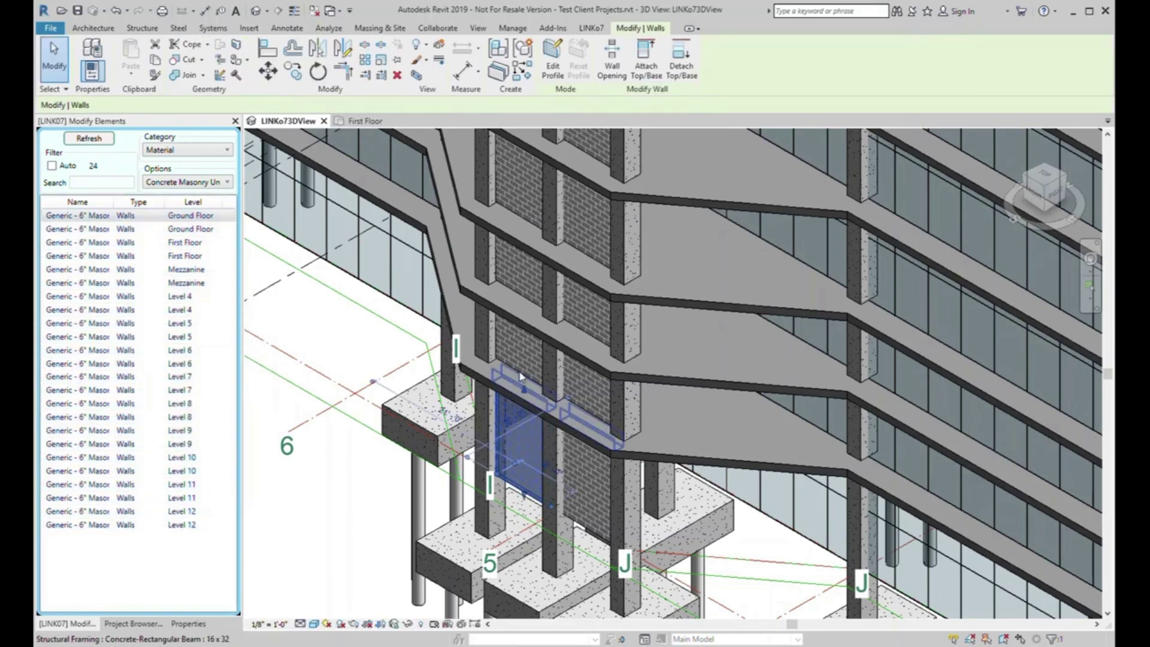
{"action": "left_click", "coordinate": [520, 367]}
{"action": "left_click", "coordinate": [586, 325]}
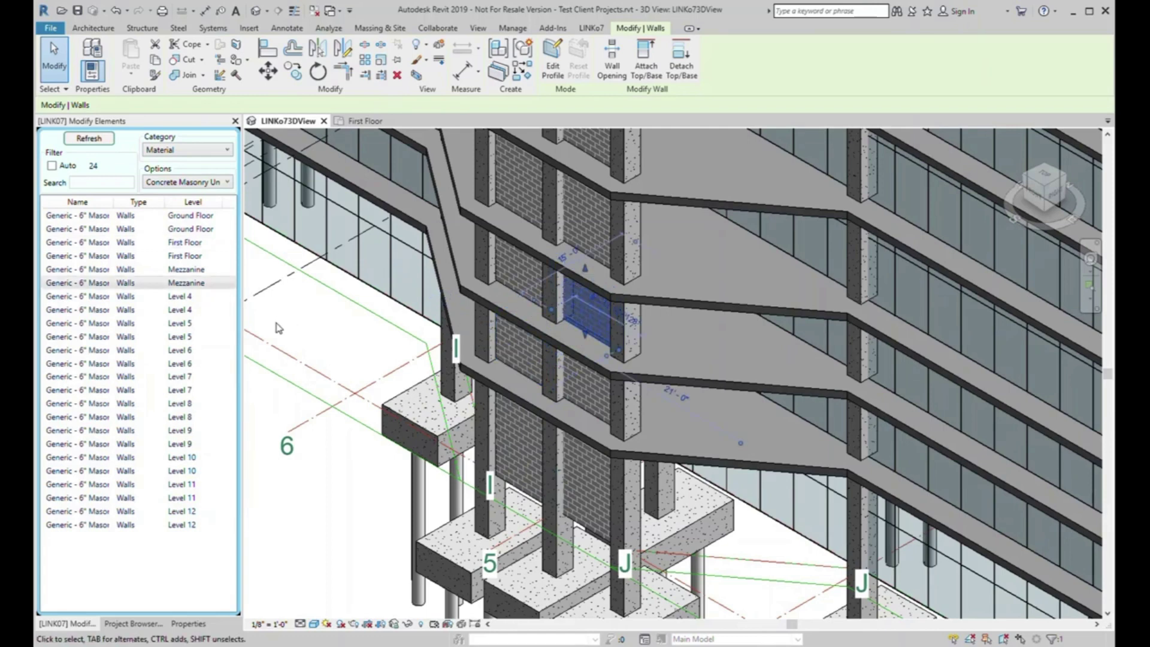
{"action": "left_click", "coordinate": [311, 337]}
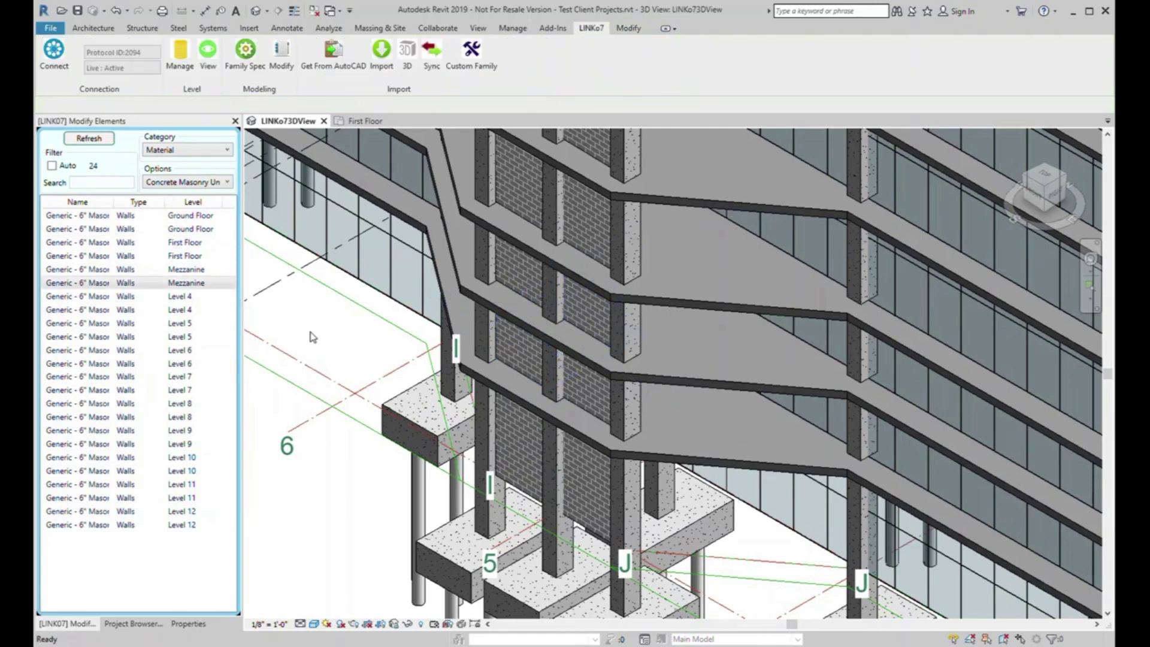
- Select all the listed Generic - 6" Masonry walls and replace them with the Exterior - Brick on CMU type
{"action": "right_click", "coordinate": [190, 283]}
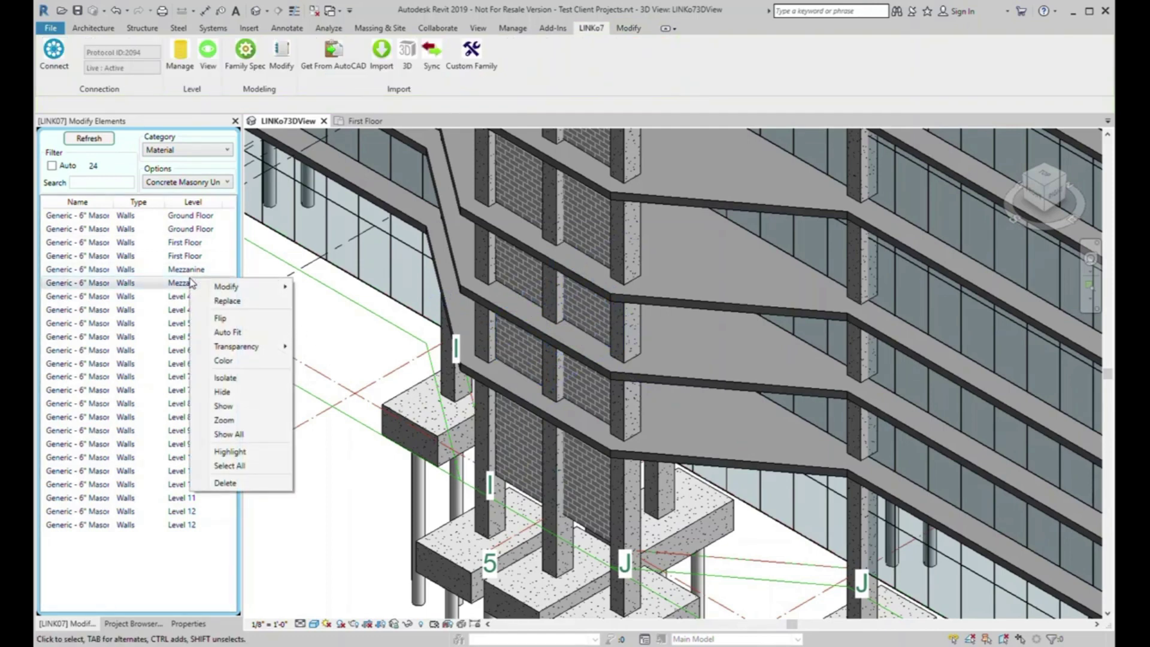
{"action": "left_click", "coordinate": [218, 452]}
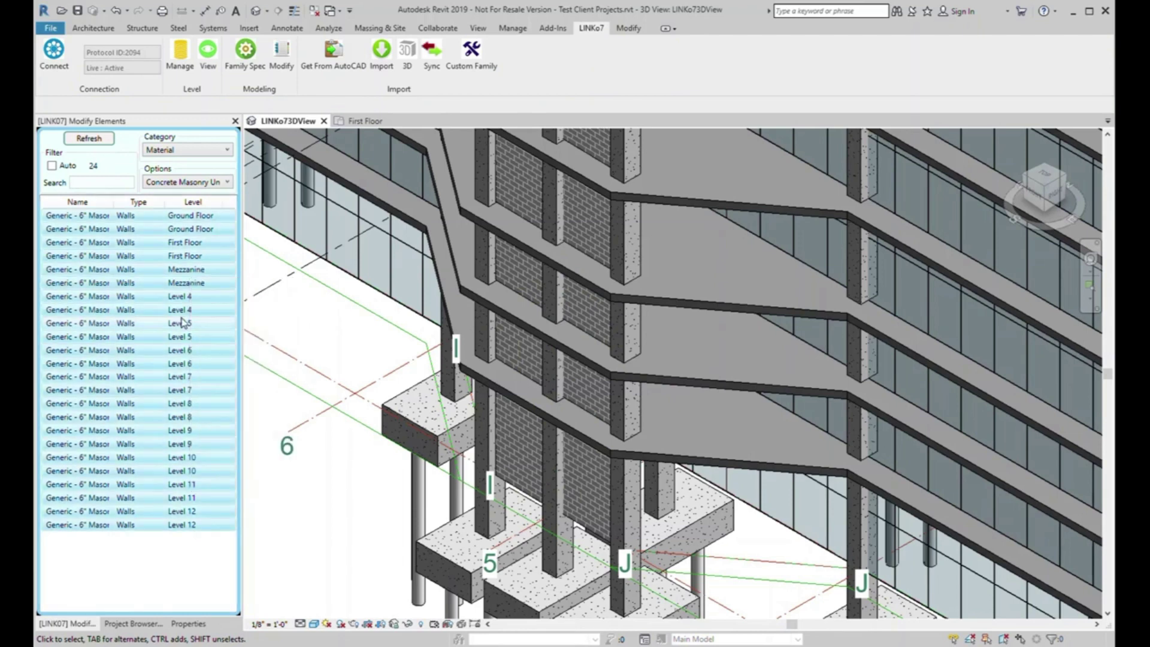
{"action": "right_click", "coordinate": [184, 323]}
{"action": "left_click", "coordinate": [216, 341]}
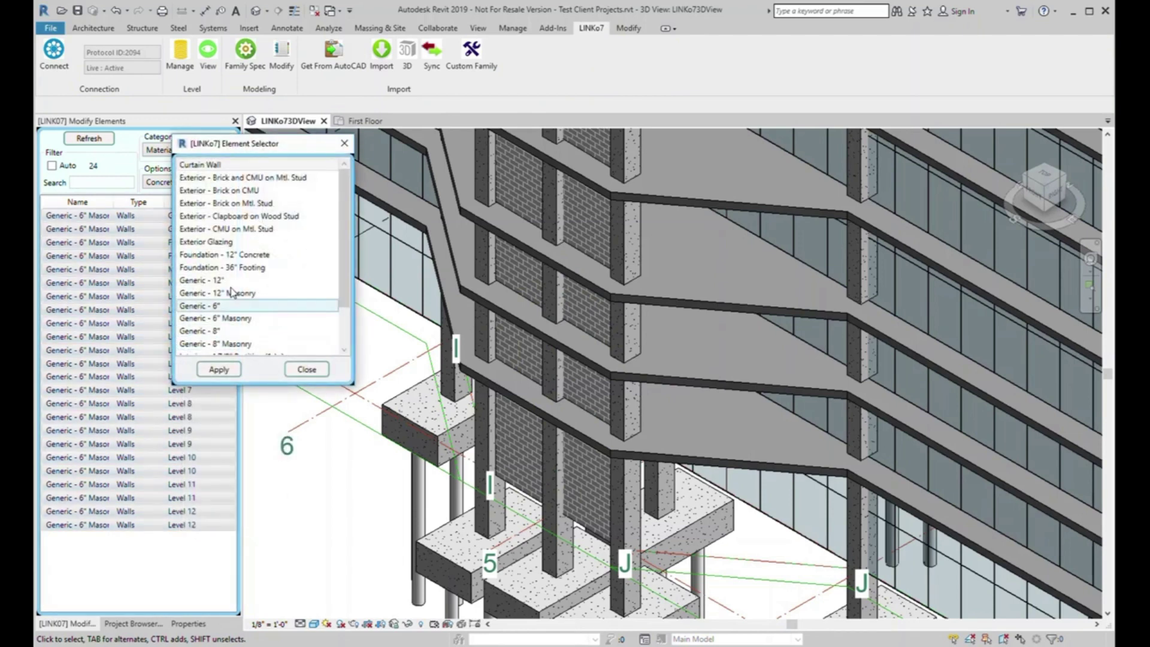
{"action": "left_click", "coordinate": [239, 190]}
{"action": "left_click", "coordinate": [225, 370]}
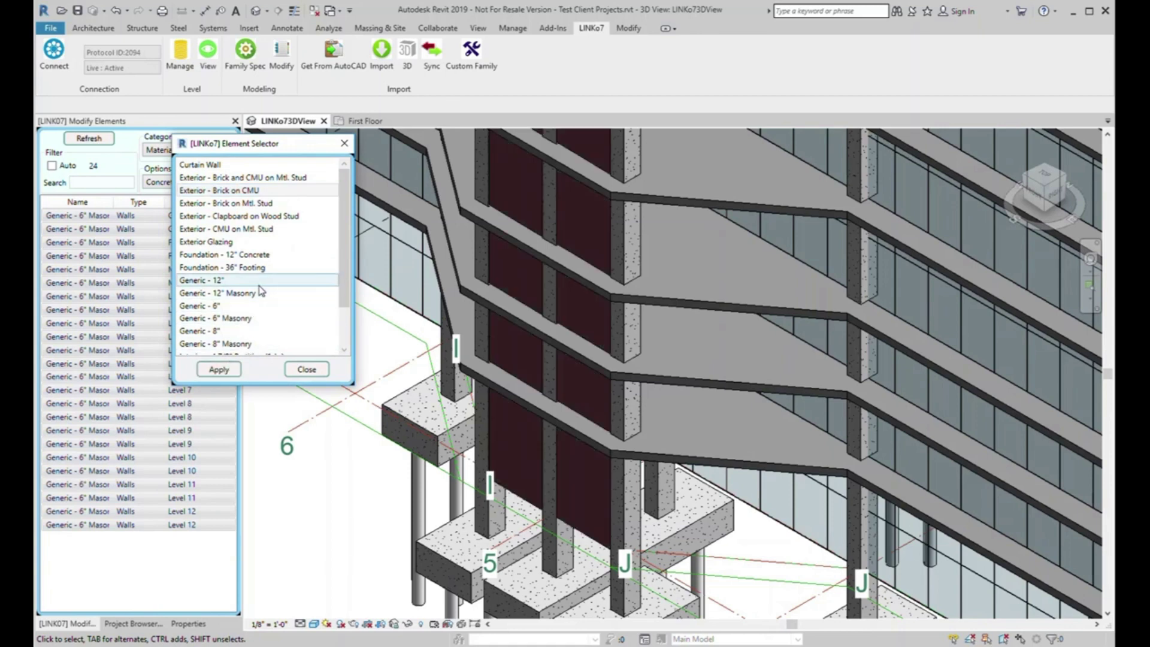
- Flip all the selected concrete masonry walls, and flip them back to their previous orientation
{"action": "left_click", "coordinate": [303, 370]}
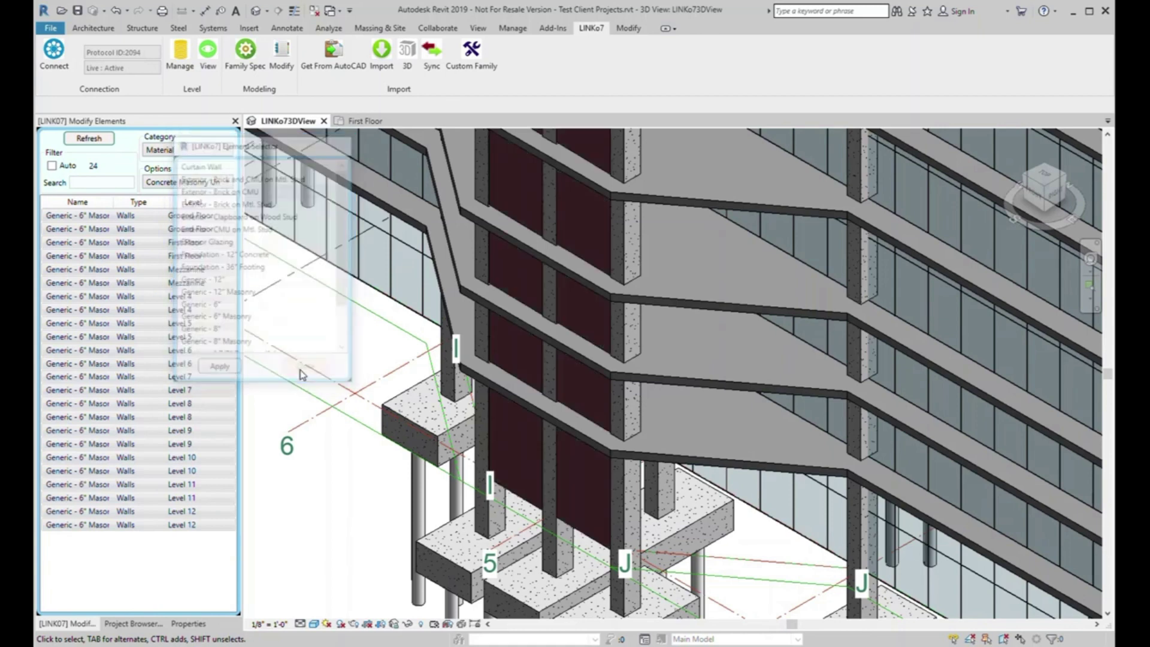
{"action": "right_click", "coordinate": [200, 288]}
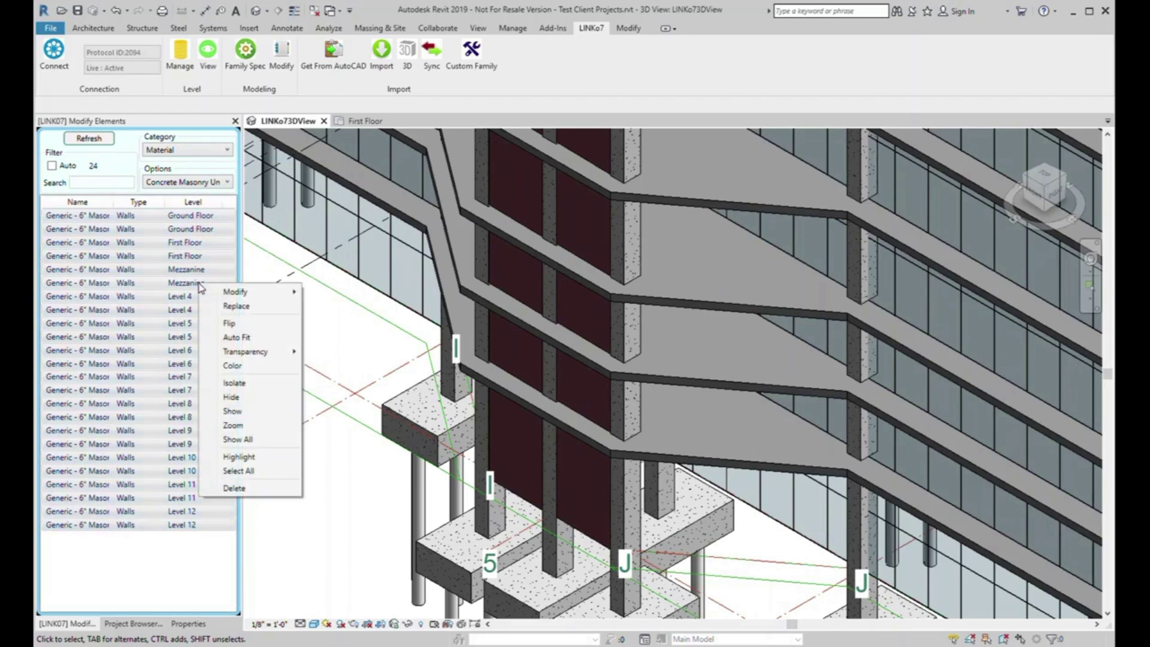
{"action": "left_click", "coordinate": [230, 323]}
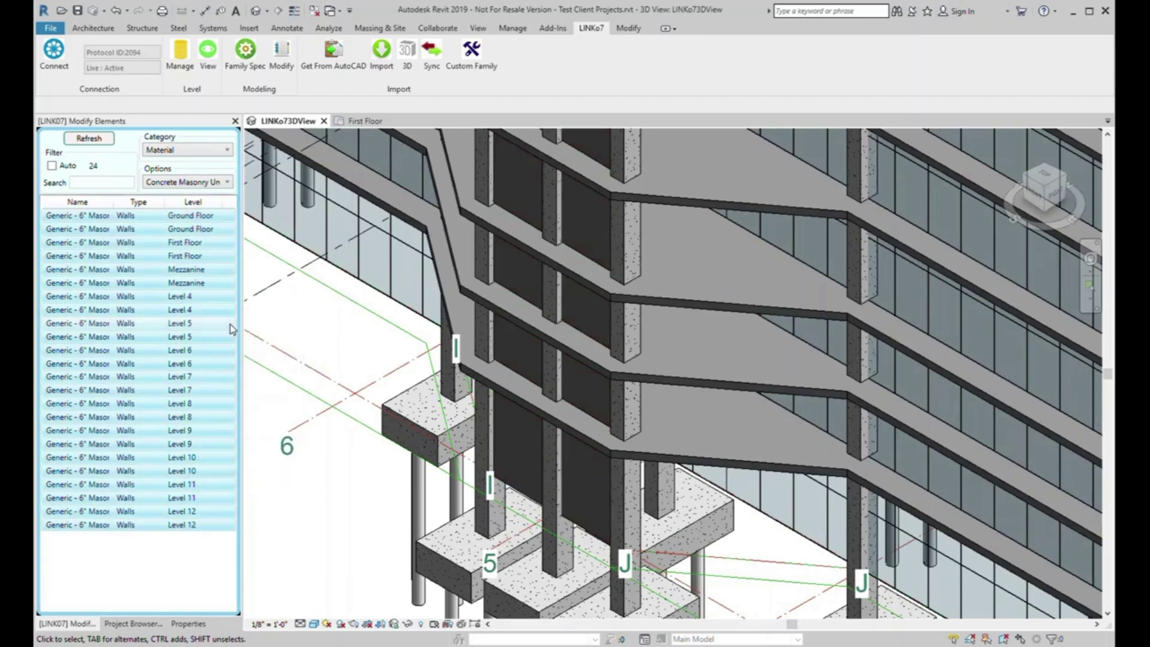
{"action": "right_click", "coordinate": [203, 279]}
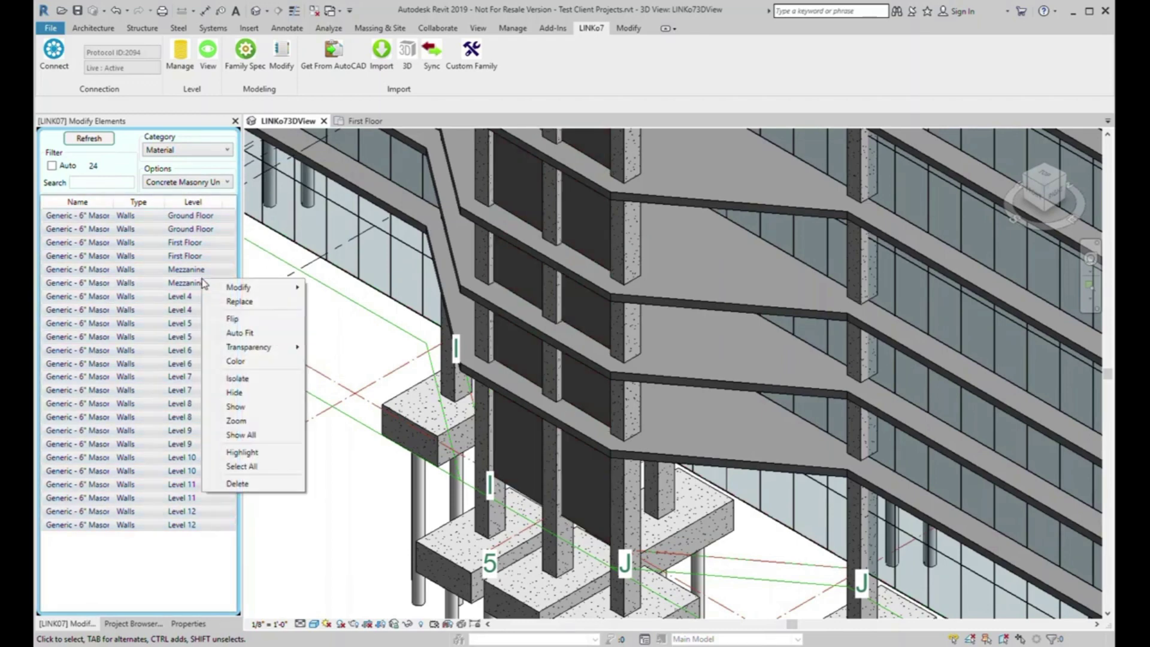
{"action": "left_click", "coordinate": [233, 321]}
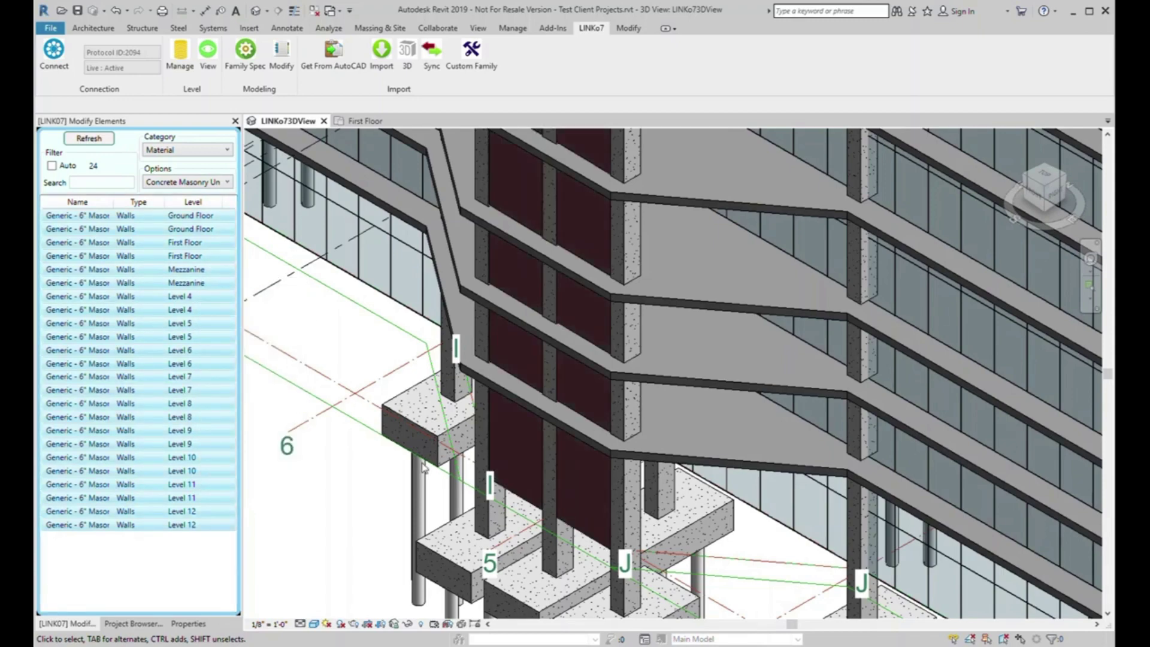
- Toggle the floors off in the LINKo7 level and grid view settings and inspect the building's exposed framing and brick walls
{"action": "scroll", "coordinate": [424, 467], "scroll_direction": "down", "scroll_amount": 6}
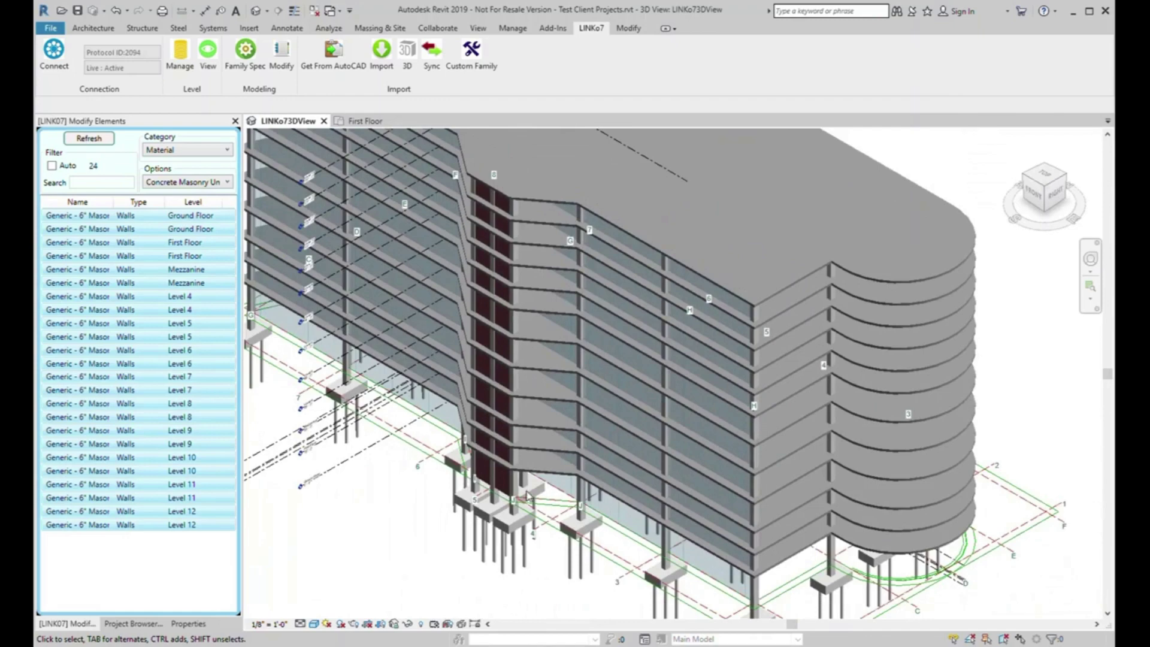
{"action": "scroll", "coordinate": [613, 519], "scroll_direction": "down", "scroll_amount": 3}
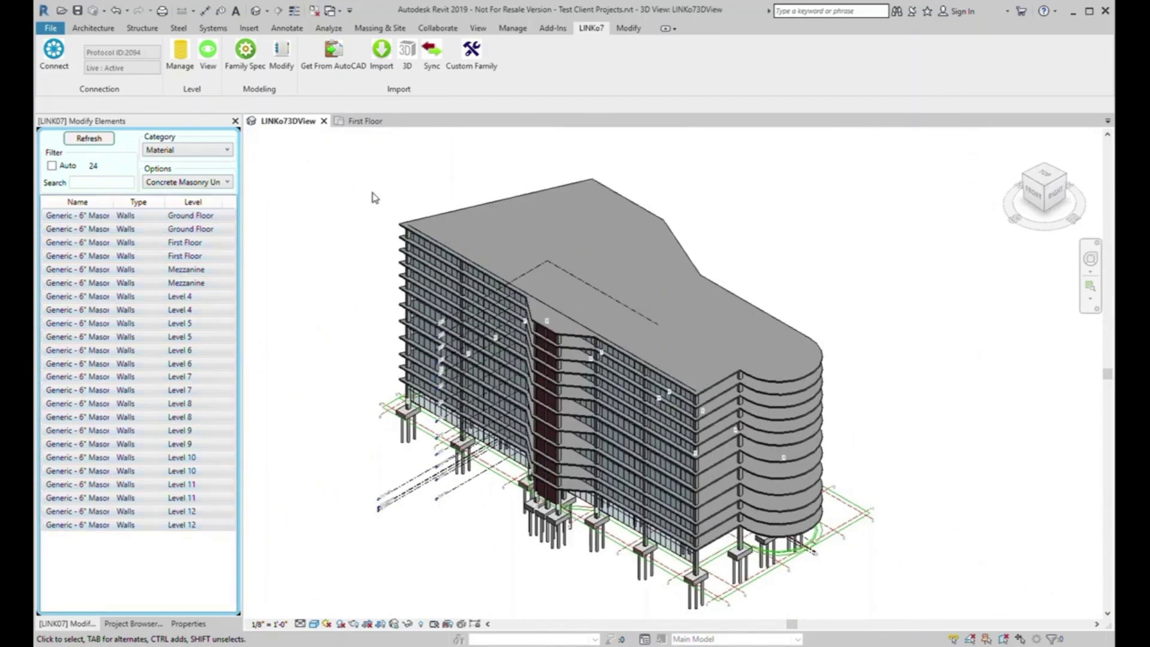
{"action": "left_click", "coordinate": [207, 60]}
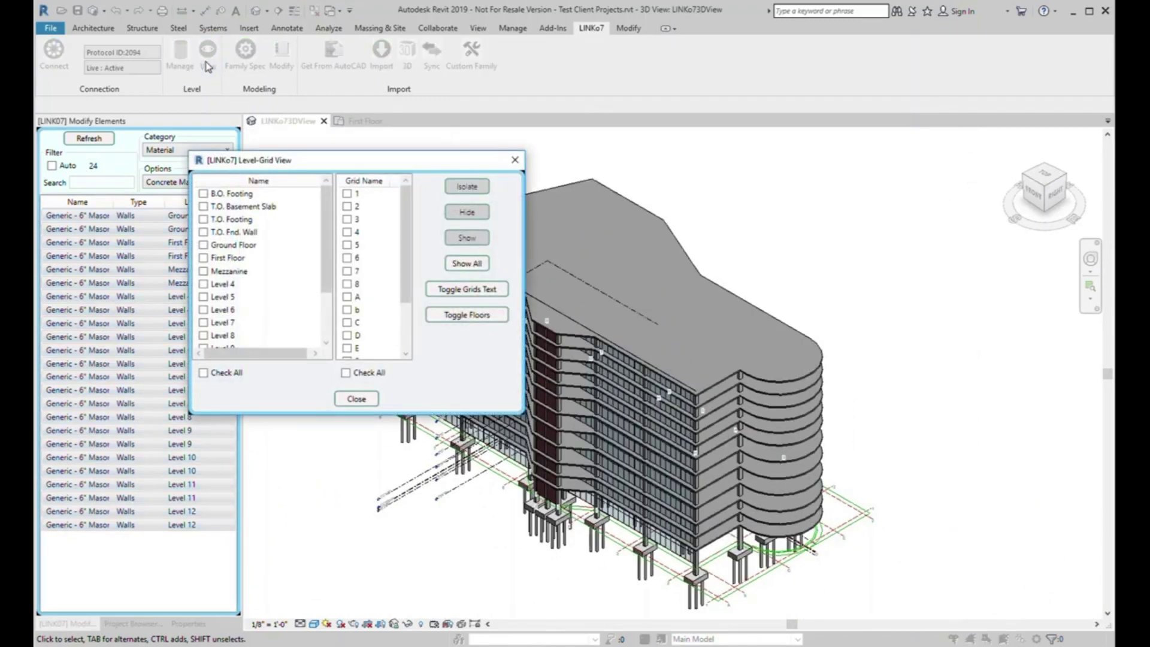
{"action": "left_click", "coordinate": [486, 319]}
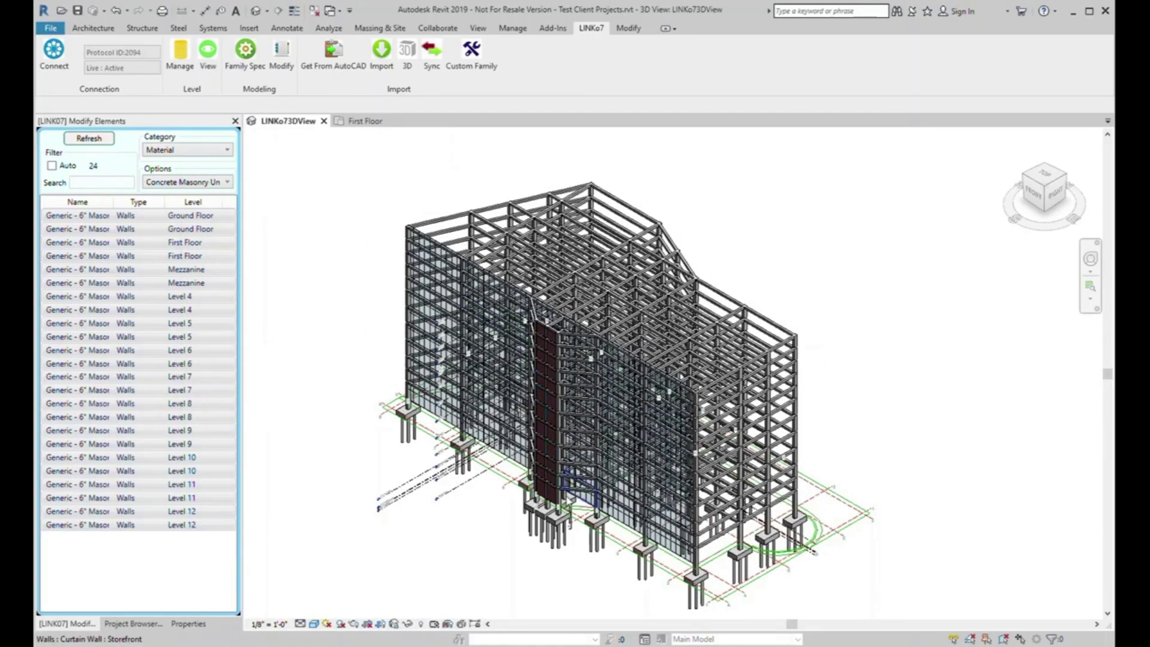
{"action": "scroll", "coordinate": [568, 502], "scroll_direction": "up", "scroll_amount": 3}
{"action": "scroll", "coordinate": [568, 502], "scroll_direction": "up", "scroll_amount": 2}
{"action": "scroll", "coordinate": [568, 502], "scroll_direction": "up", "scroll_amount": 2}
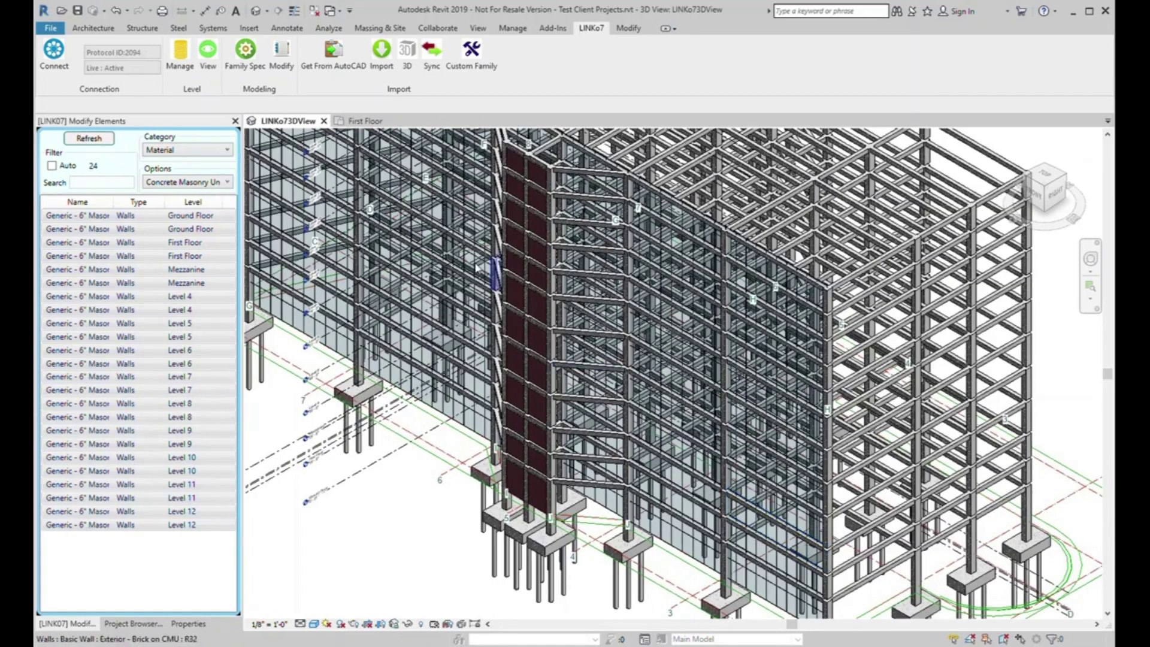
- Isolate Level 4 in the 3D view with the LINKo7 level and grid view settings
{"action": "left_click", "coordinate": [208, 53]}
{"action": "left_click_drag", "start_coordinate": [210, 25], "coordinate": [638, 228]}
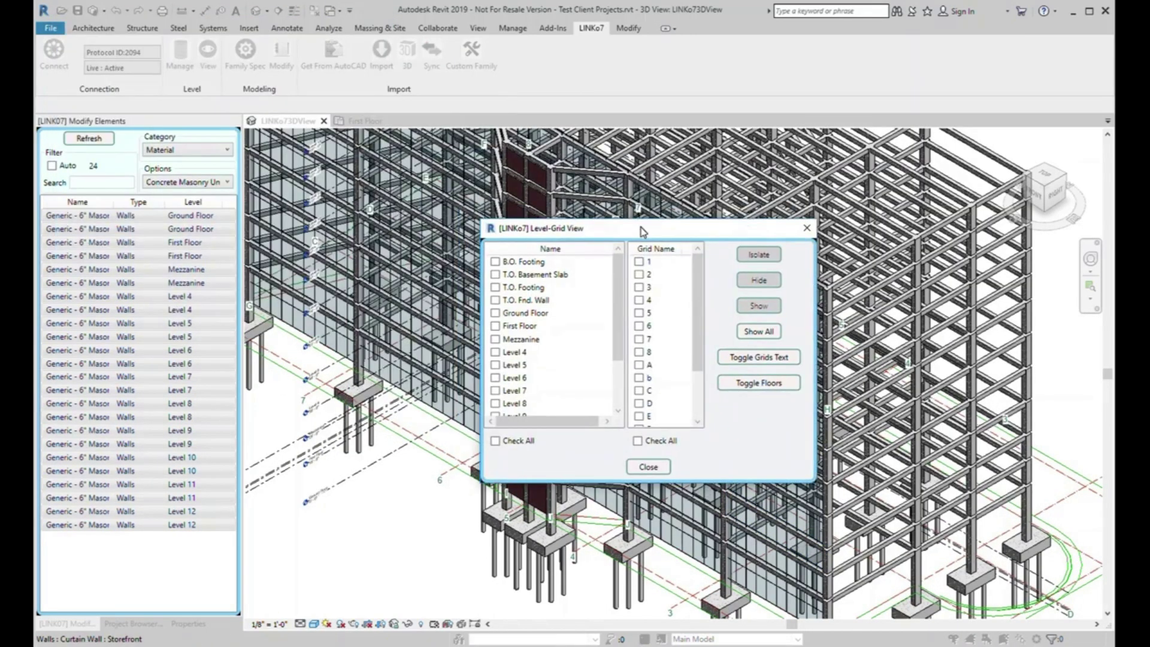
{"action": "left_click", "coordinate": [496, 353]}
{"action": "left_click", "coordinate": [761, 256]}
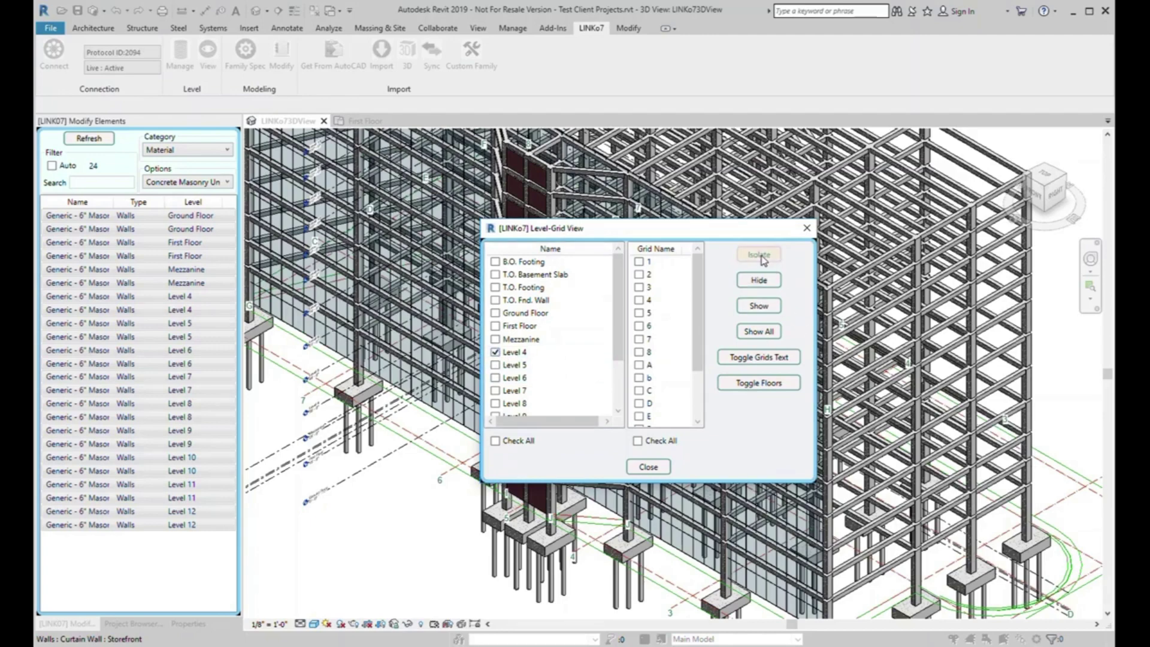